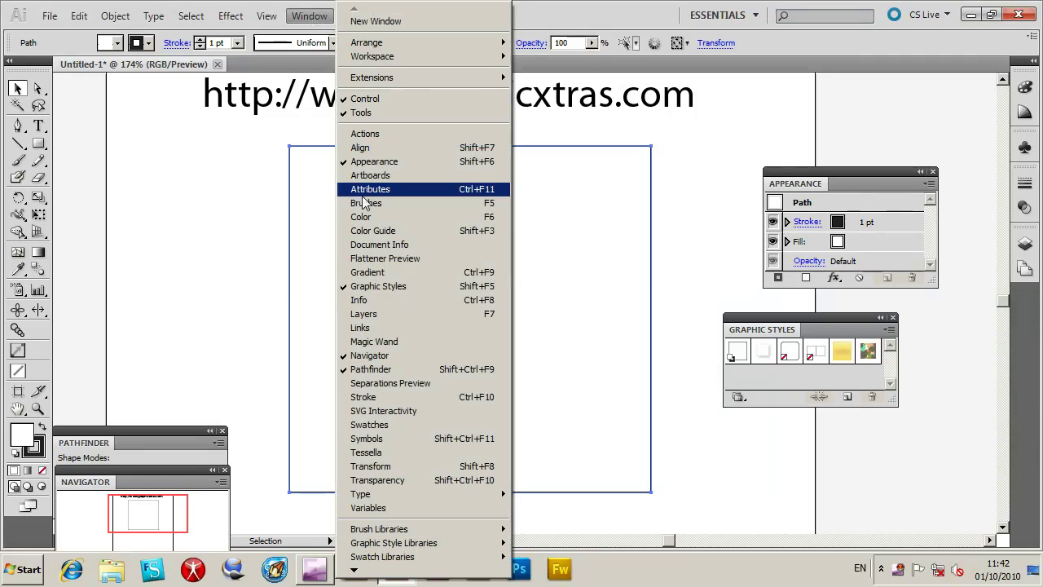
Step: Open the Other Library browse dialog from Window > Graphic Style Libraries
{"action": "mouse_move", "coordinate": [354, 569]}
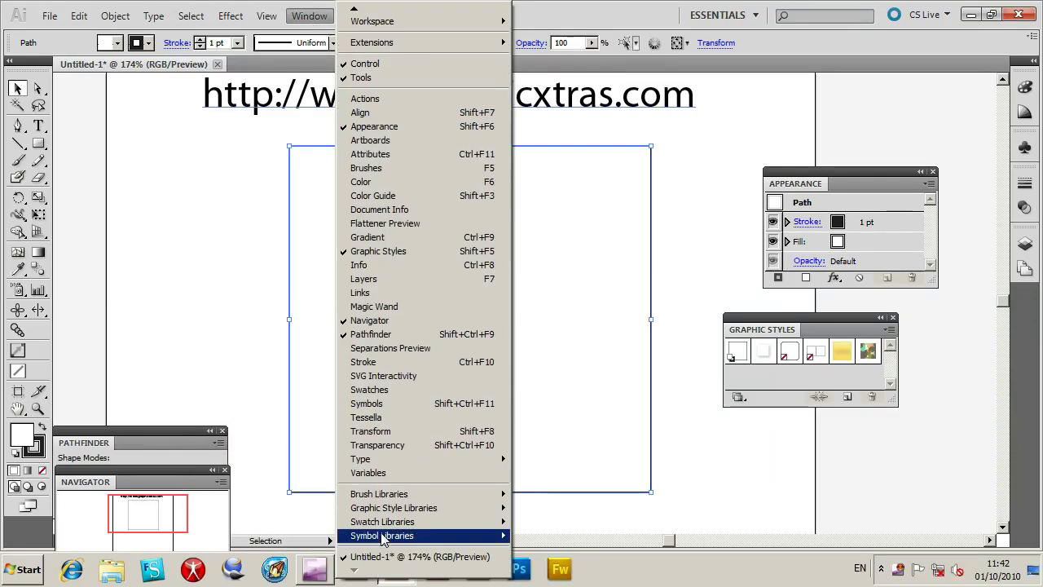
{"action": "mouse_move", "coordinate": [388, 509]}
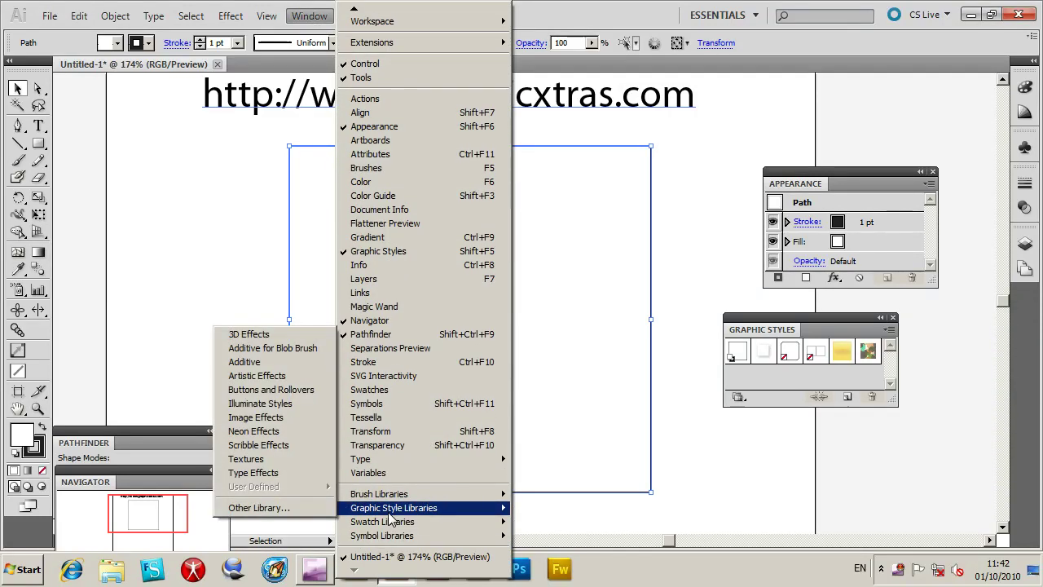
{"action": "left_click", "coordinate": [272, 510]}
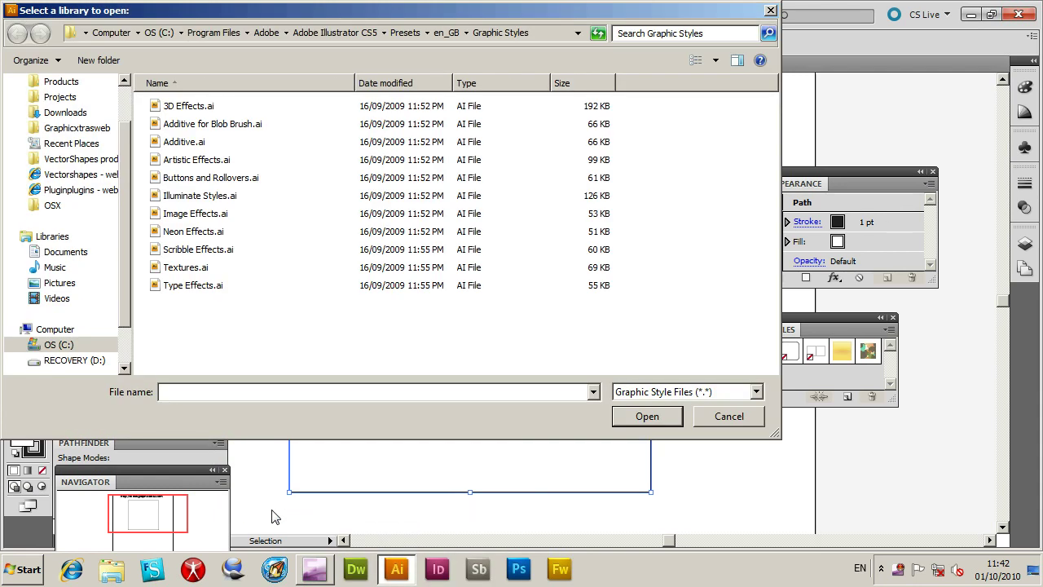
Step: Open GX09_GradientStyles1_1_RGB.ai from Styles Pack 9 Aspect 1 > Graphic styles for Illustrator
{"action": "left_click", "coordinate": [61, 84]}
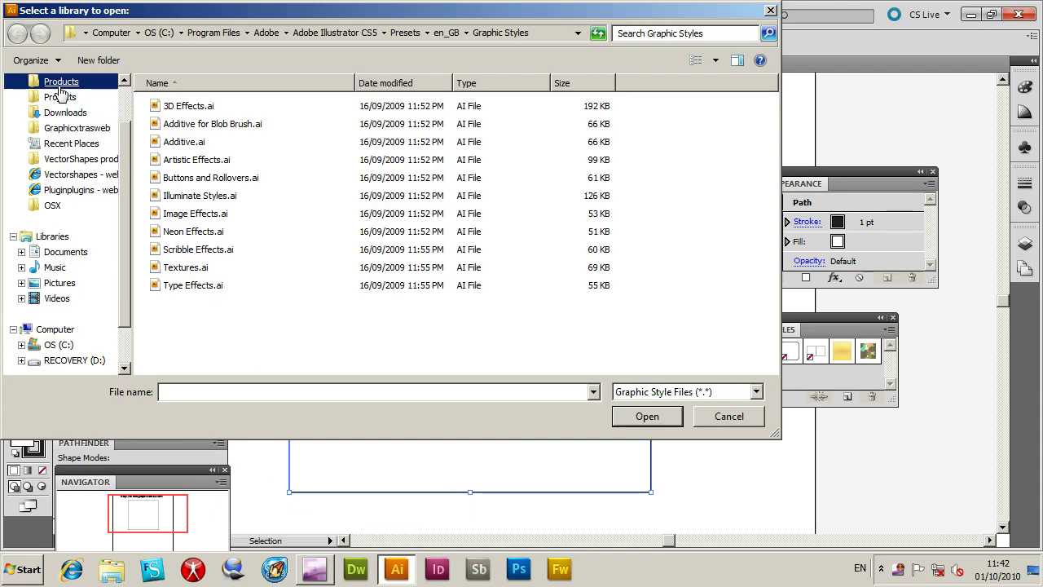
{"action": "double_click", "coordinate": [173, 107]}
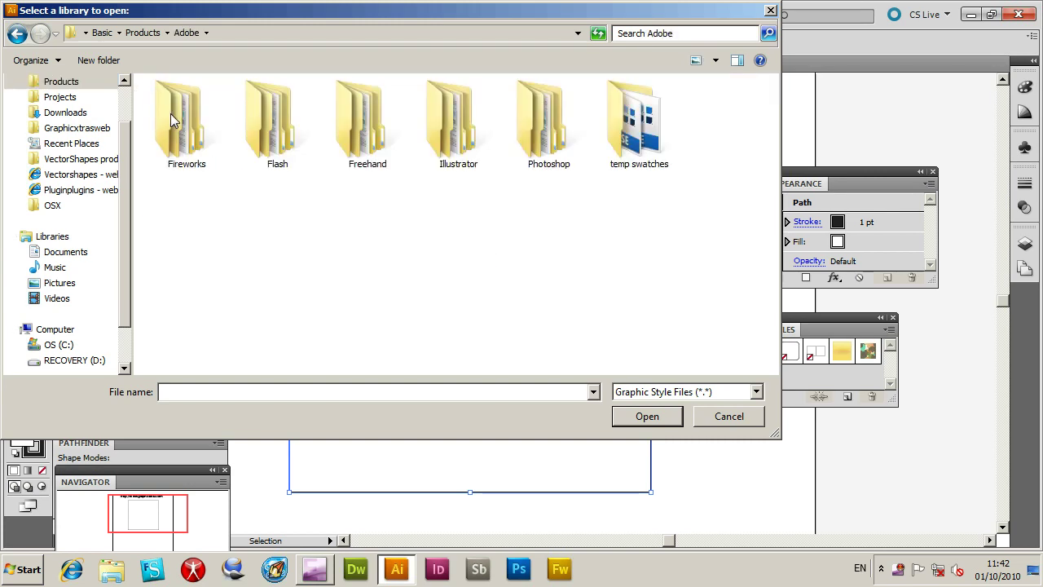
{"action": "double_click", "coordinate": [453, 145]}
{"action": "double_click", "coordinate": [176, 127]}
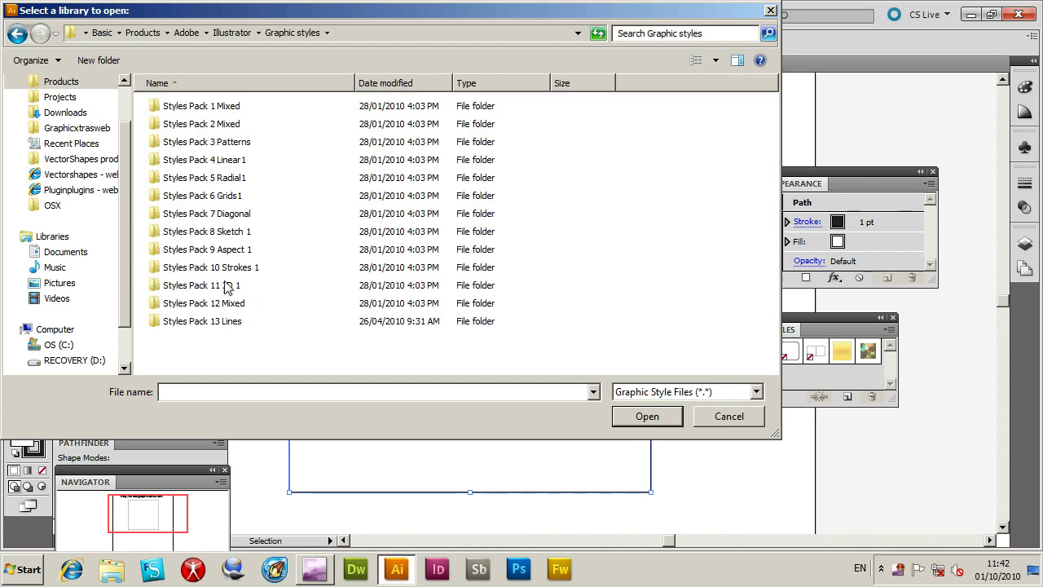
{"action": "double_click", "coordinate": [211, 249]}
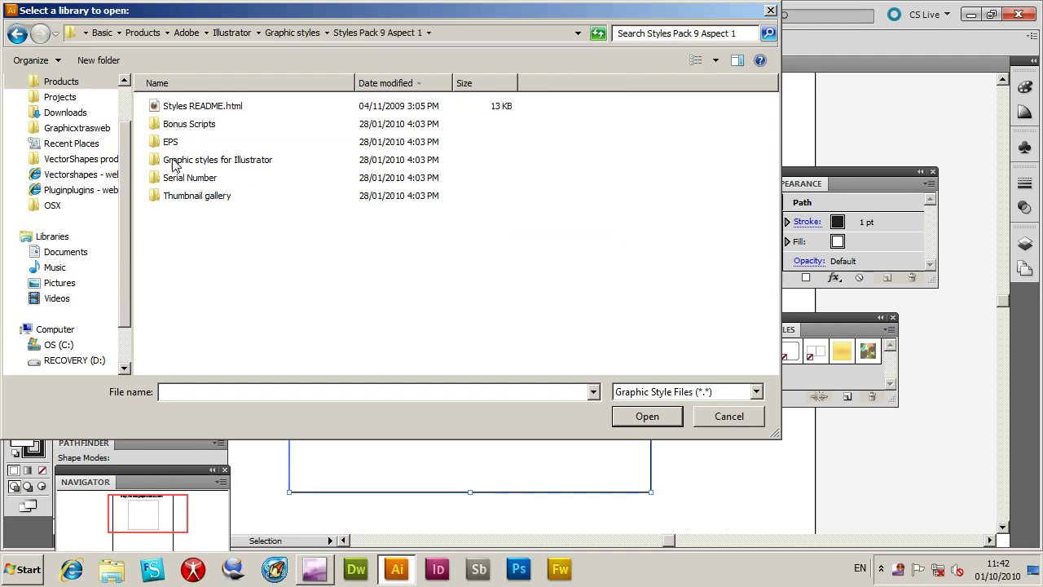
{"action": "double_click", "coordinate": [173, 165]}
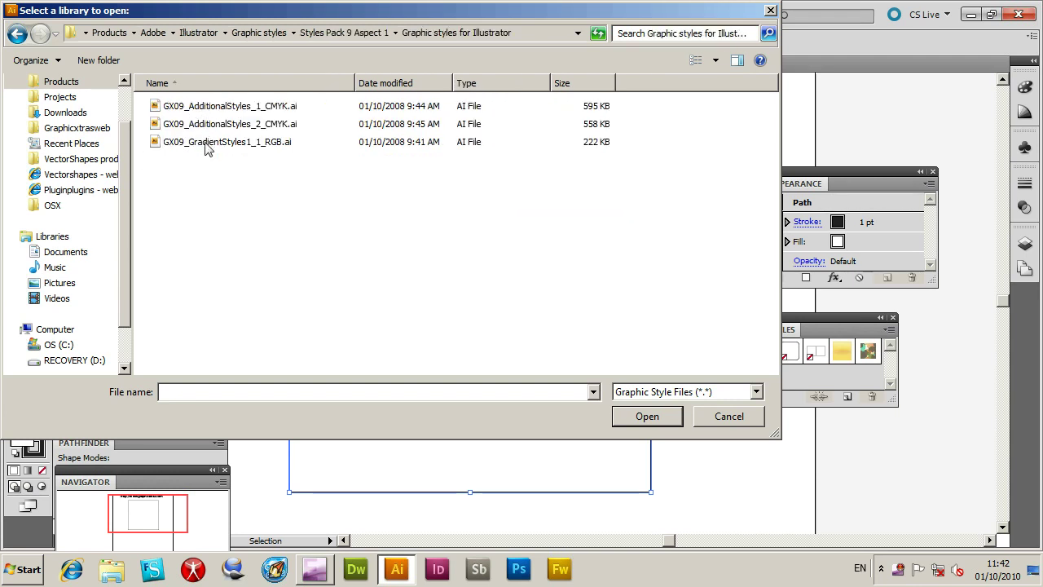
{"action": "left_click", "coordinate": [207, 145]}
{"action": "left_click", "coordinate": [635, 417]}
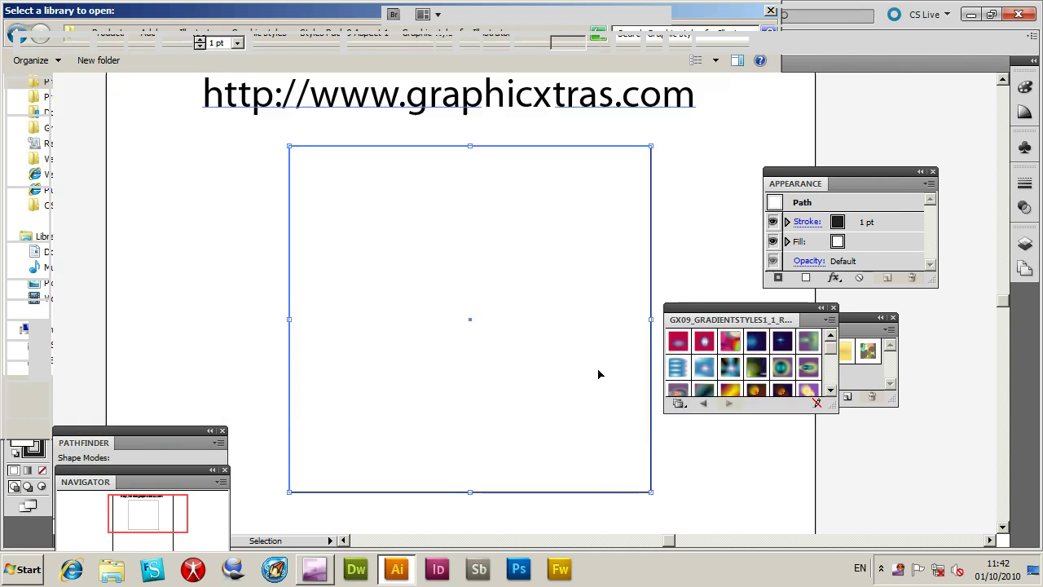
Step: Move and enlarge the styles panel, shift the square up-left, and apply the teal-green radial style
{"action": "left_click_drag", "start_coordinate": [739, 326], "coordinate": [711, 189]}
{"action": "left_click_drag", "start_coordinate": [805, 269], "coordinate": [870, 487]}
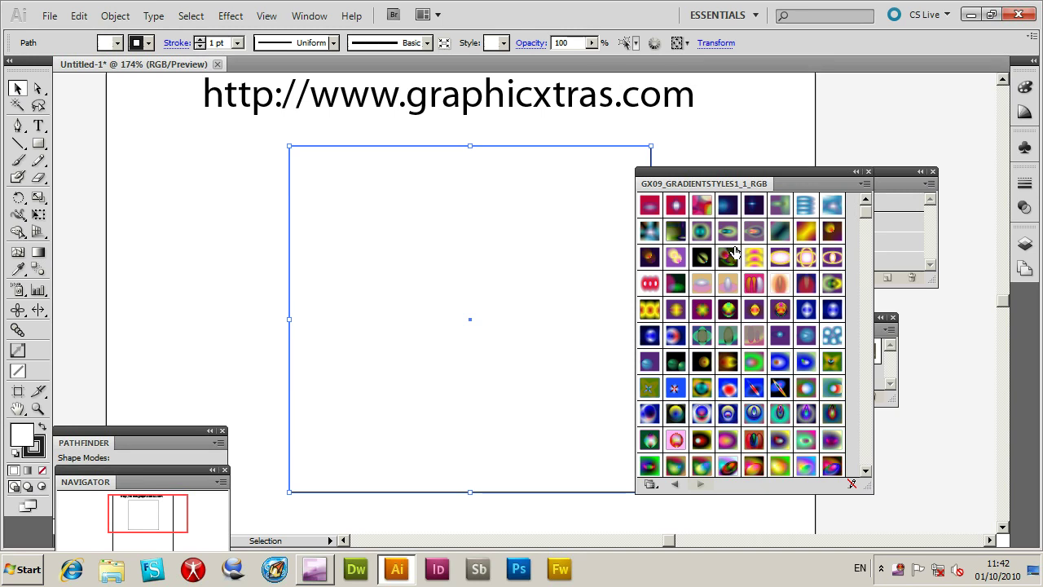
{"action": "left_click_drag", "start_coordinate": [410, 144], "coordinate": [367, 136]}
{"action": "left_click", "coordinate": [700, 233]}
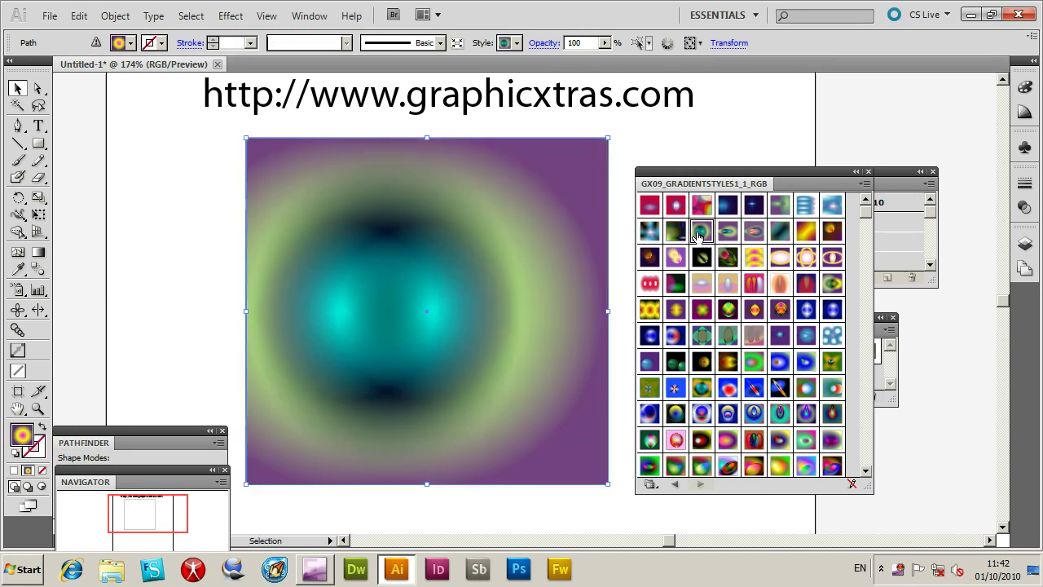
Step: Try a series of library styles on the square, from yellow-pink blobs through to a blue ellipse
{"action": "left_click", "coordinate": [675, 258]}
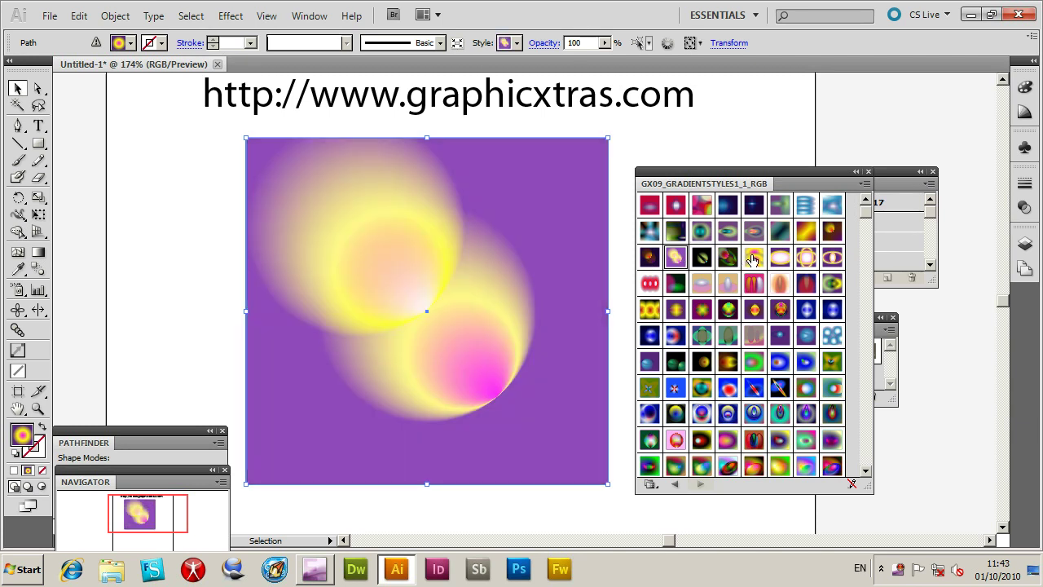
{"action": "left_click", "coordinate": [755, 255]}
{"action": "left_click", "coordinate": [753, 231]}
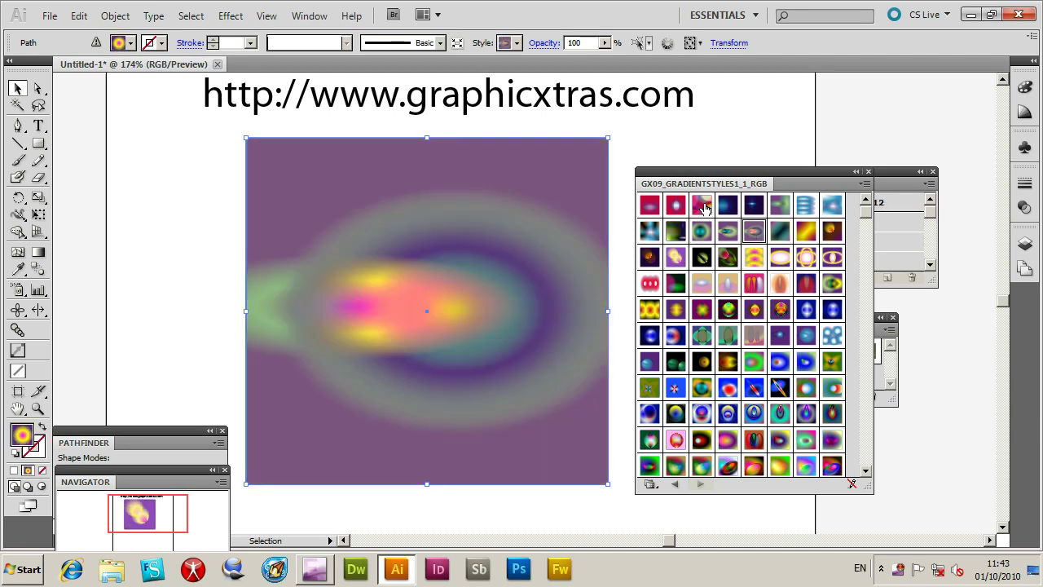
{"action": "left_click", "coordinate": [702, 206]}
{"action": "left_click", "coordinate": [676, 206]}
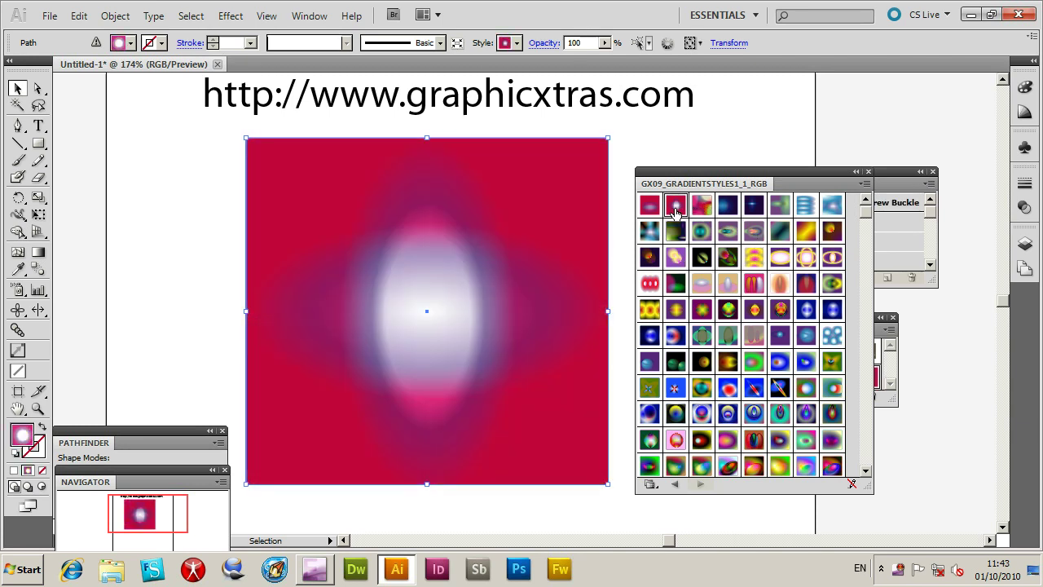
{"action": "left_click", "coordinate": [649, 285]}
{"action": "left_click", "coordinate": [649, 310]}
{"action": "left_click", "coordinate": [675, 309]}
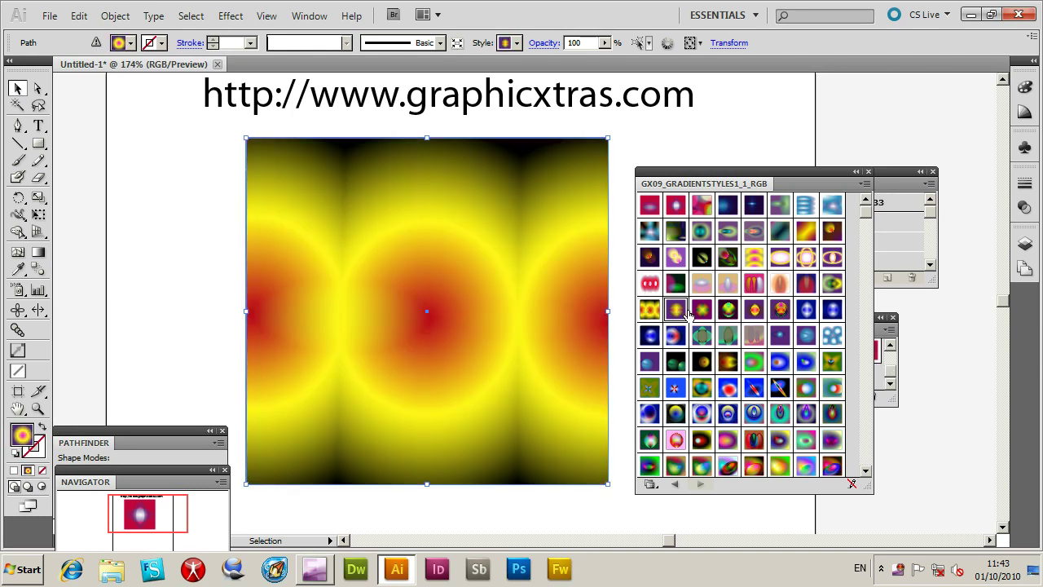
{"action": "left_click", "coordinate": [701, 310]}
{"action": "left_click", "coordinate": [727, 310]}
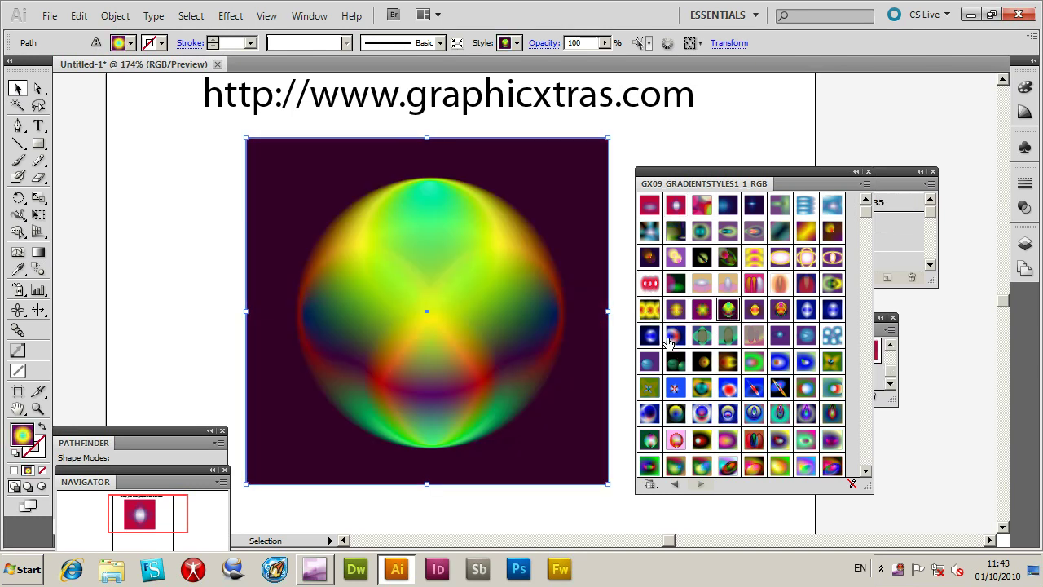
{"action": "left_click", "coordinate": [675, 335]}
{"action": "left_click", "coordinate": [649, 335]}
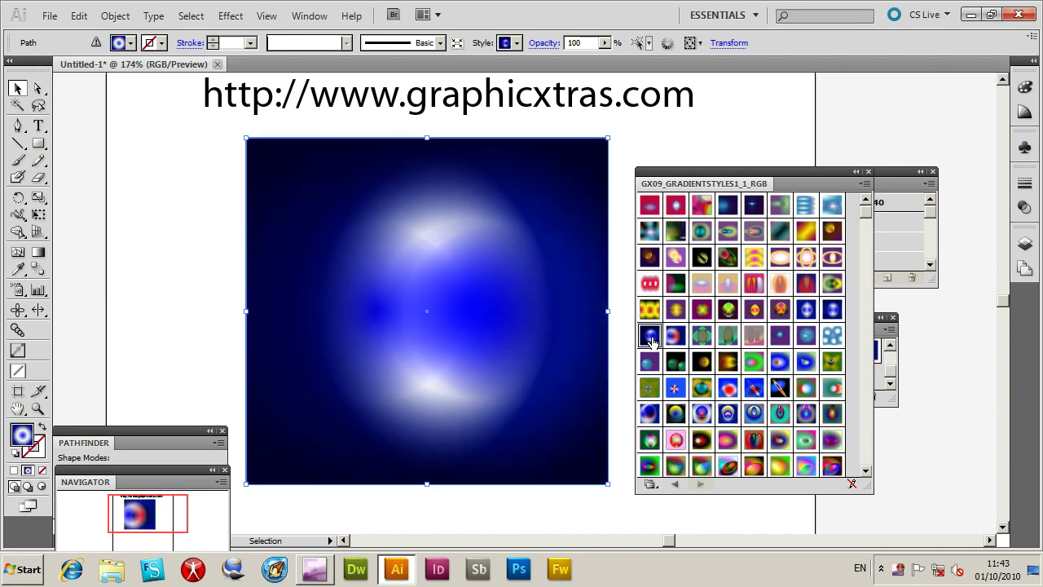
{"action": "left_click", "coordinate": [778, 335]}
{"action": "left_click", "coordinate": [806, 334]}
Step: Continue through the lower swatch rows, ending on the blue-violet teardrop glow style
{"action": "left_click", "coordinate": [727, 362]}
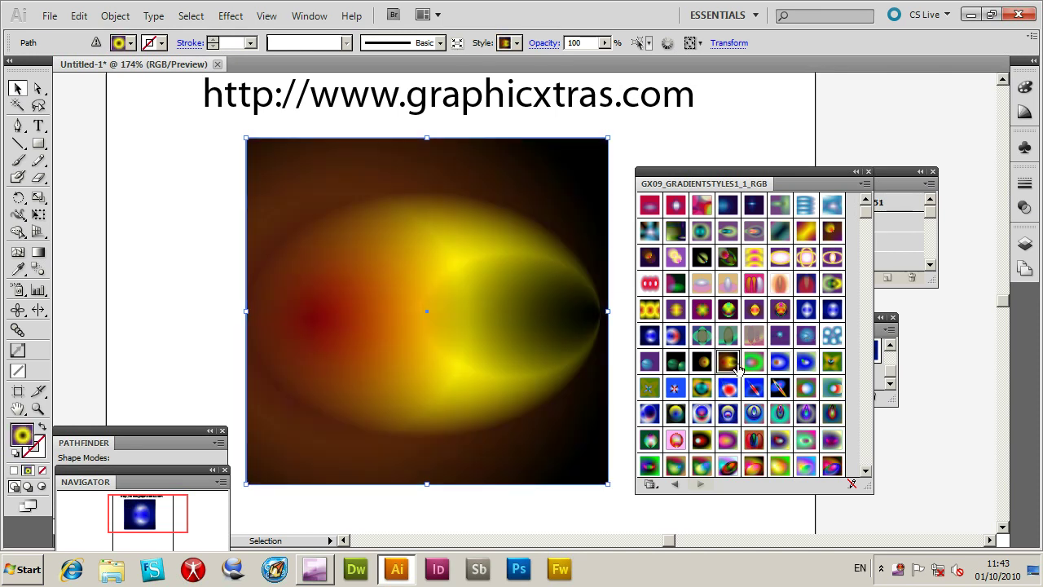
{"action": "left_click", "coordinate": [754, 366]}
{"action": "left_click", "coordinate": [780, 365]}
{"action": "left_click", "coordinate": [806, 365]}
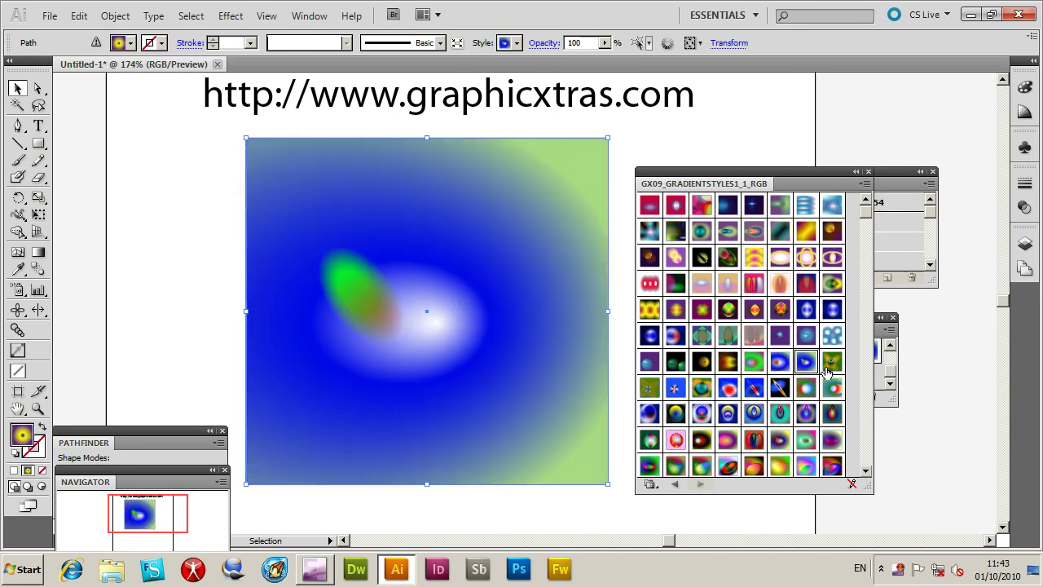
{"action": "left_click", "coordinate": [833, 367]}
{"action": "left_click", "coordinate": [753, 389]}
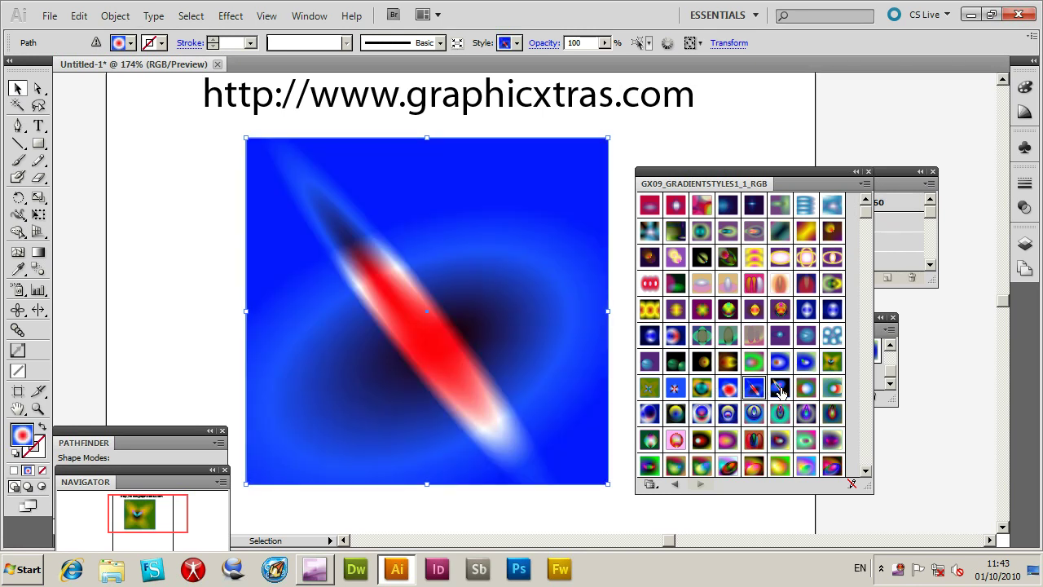
{"action": "left_click", "coordinate": [779, 389]}
{"action": "left_click", "coordinate": [649, 414]}
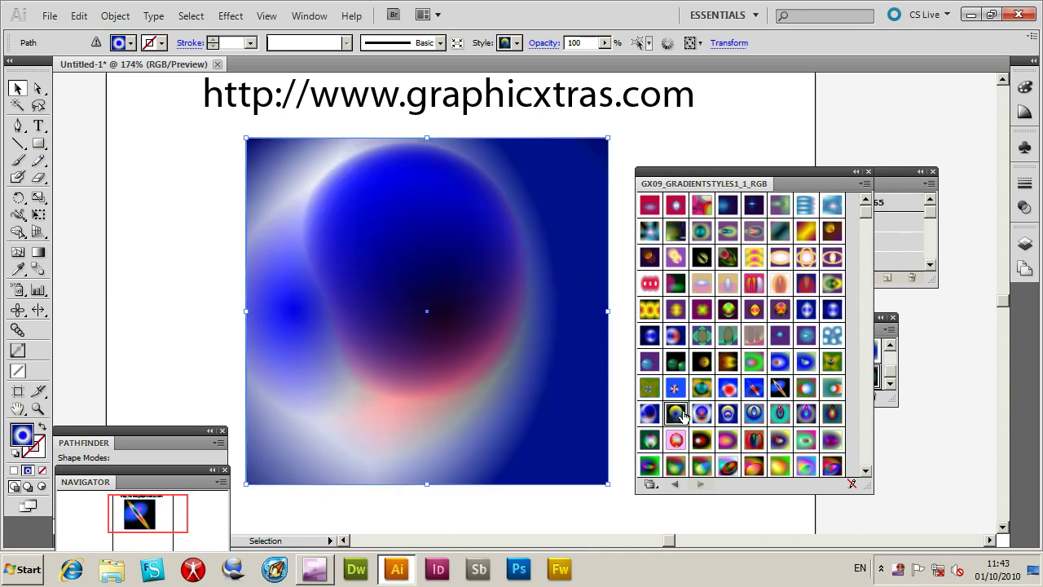
{"action": "left_click", "coordinate": [675, 413]}
{"action": "left_click", "coordinate": [702, 413]}
{"action": "left_click", "coordinate": [728, 415]}
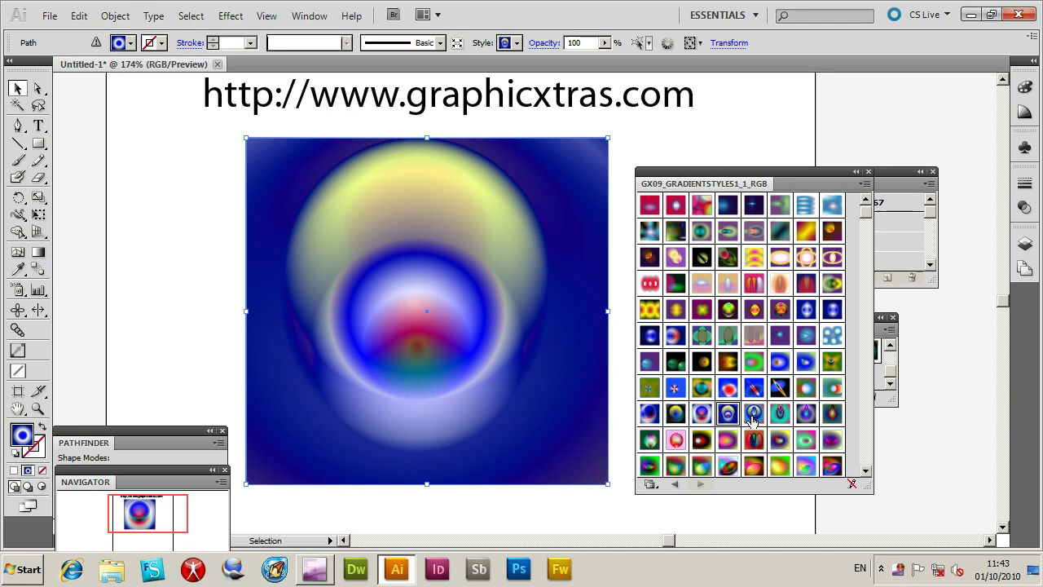
{"action": "left_click", "coordinate": [754, 414]}
{"action": "left_click", "coordinate": [779, 414]}
{"action": "left_click", "coordinate": [802, 416]}
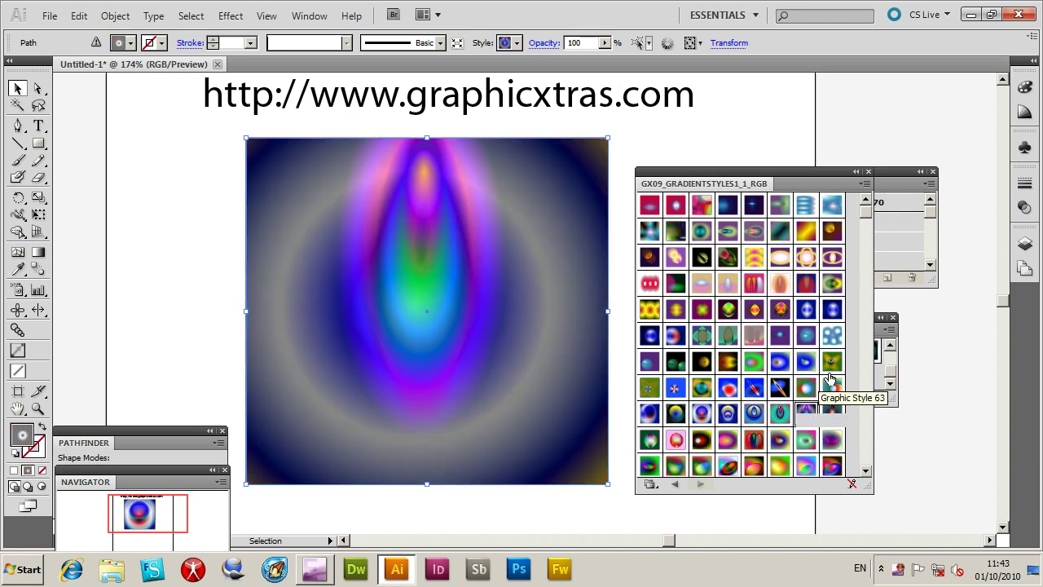
Step: Bring the Appearance panel forward and apply the yellow sphere style to the square
{"action": "left_click_drag", "start_coordinate": [901, 172], "coordinate": [929, 92]}
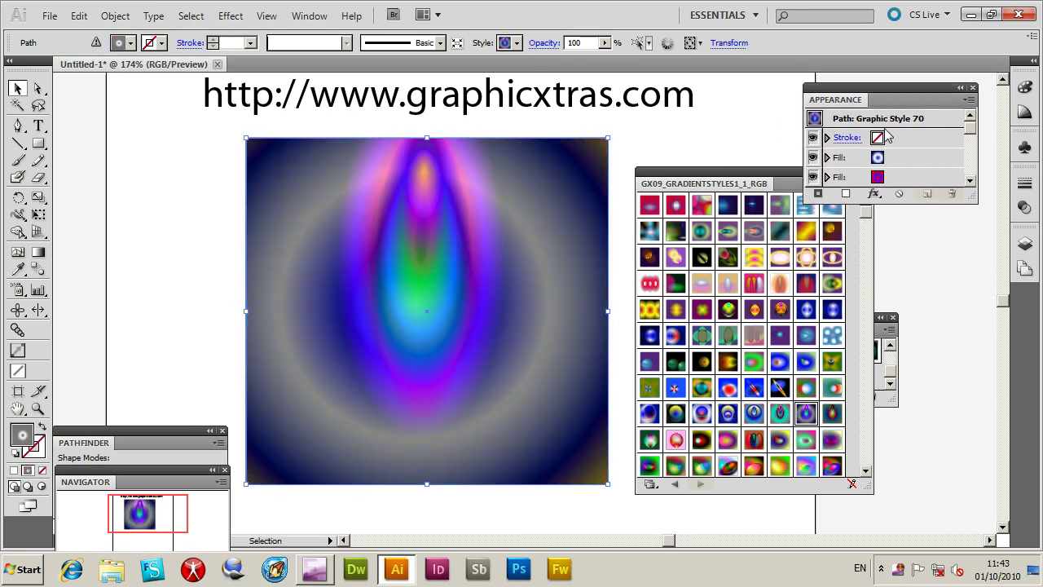
{"action": "left_click", "coordinate": [675, 309]}
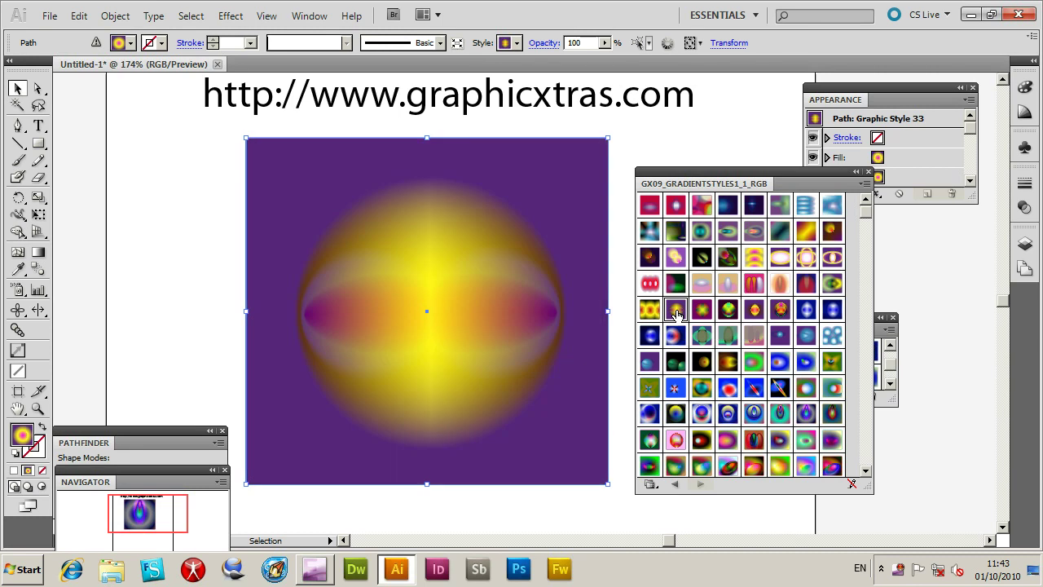
{"action": "left_click_drag", "start_coordinate": [833, 100], "coordinate": [848, 107]}
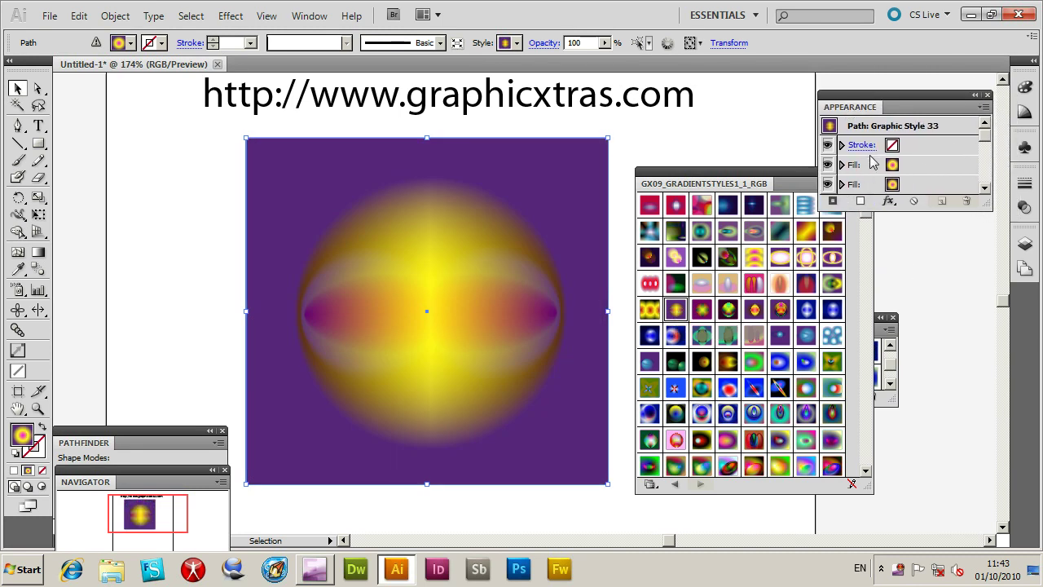
Step: Try the green-pink swirl and yellow-on-purple styles, settle on blue and white, then delete the square
{"action": "left_click", "coordinate": [701, 256]}
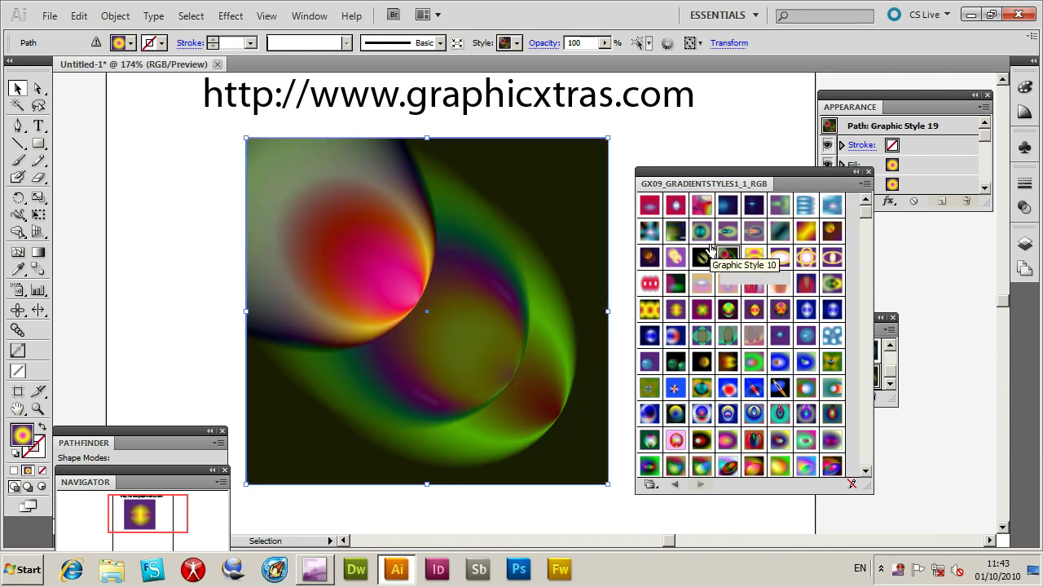
{"action": "left_click", "coordinate": [650, 257]}
{"action": "left_click", "coordinate": [649, 335]}
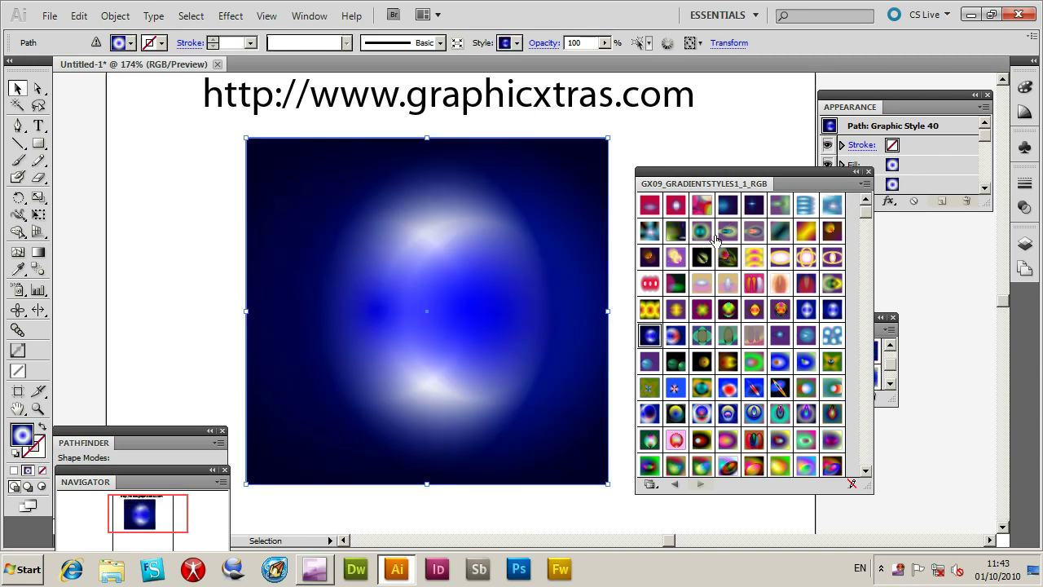
{"action": "key", "text": "Delete"}
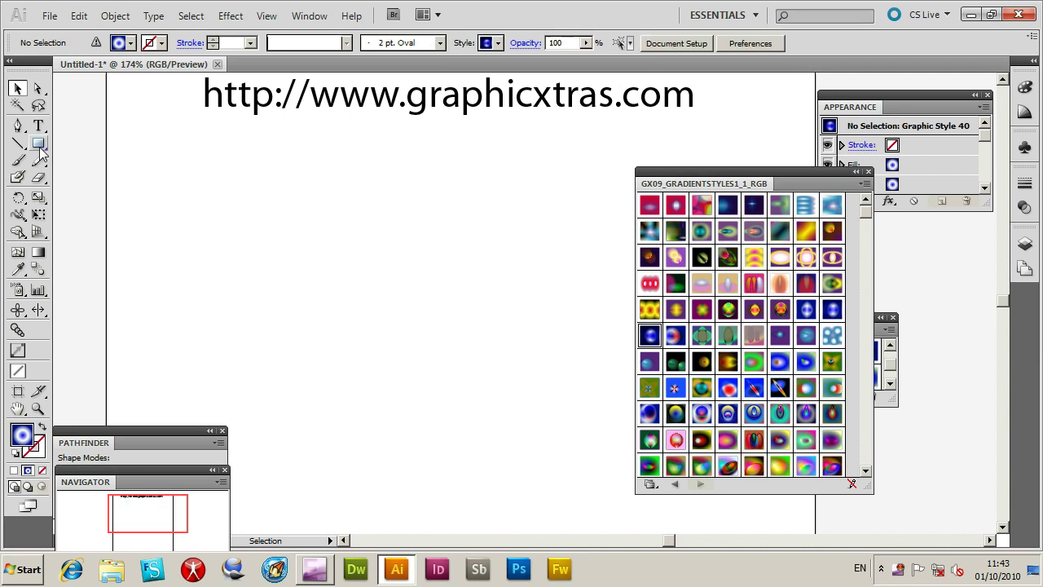
Step: Draw a five-point star with the Star Tool, give it a green library style, then delete it
{"action": "left_click_drag", "start_coordinate": [37, 143], "coordinate": [79, 214]}
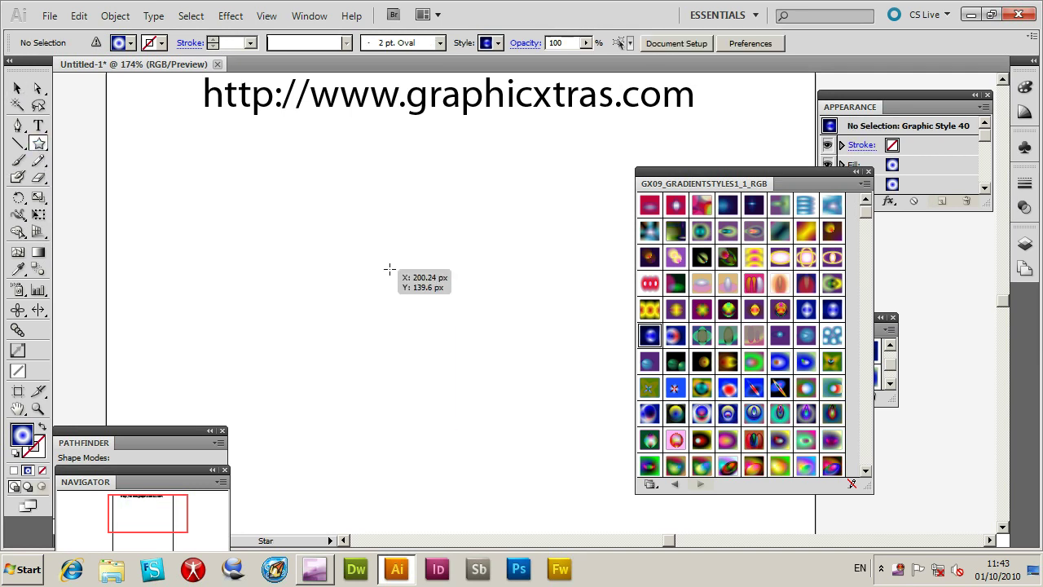
{"action": "left_click_drag", "start_coordinate": [390, 269], "coordinate": [516, 380]}
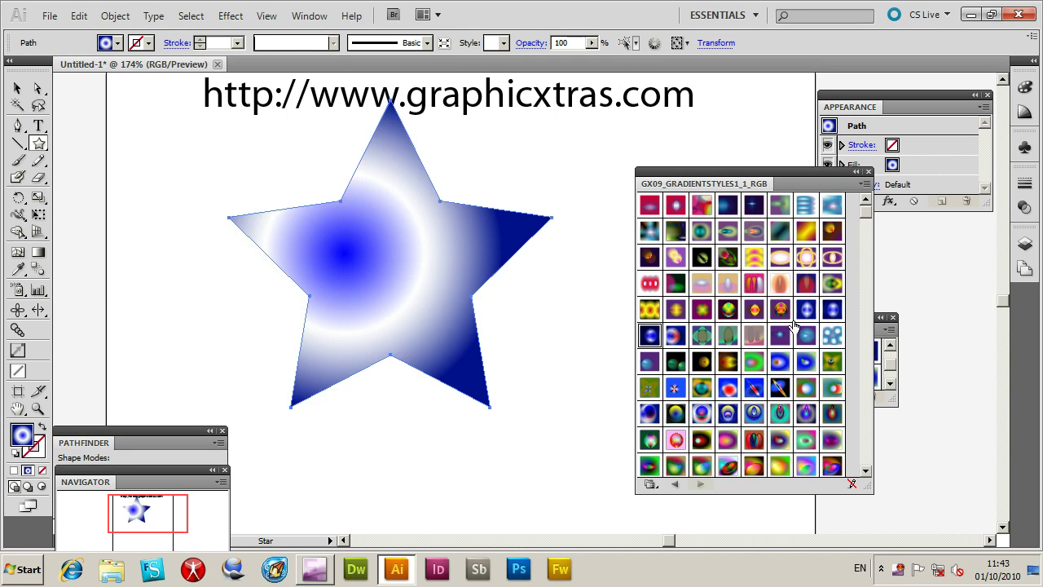
{"action": "left_click", "coordinate": [753, 363]}
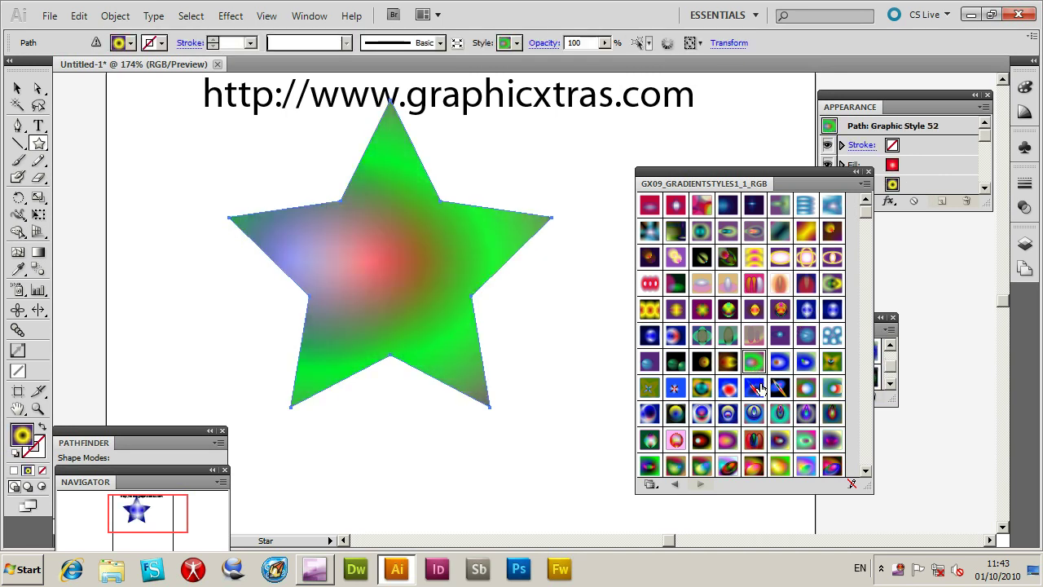
{"action": "key", "text": "Delete"}
Step: Add the word 'text' with the Type tool and scale it up to about 134 pt
{"action": "left_click", "coordinate": [38, 125]}
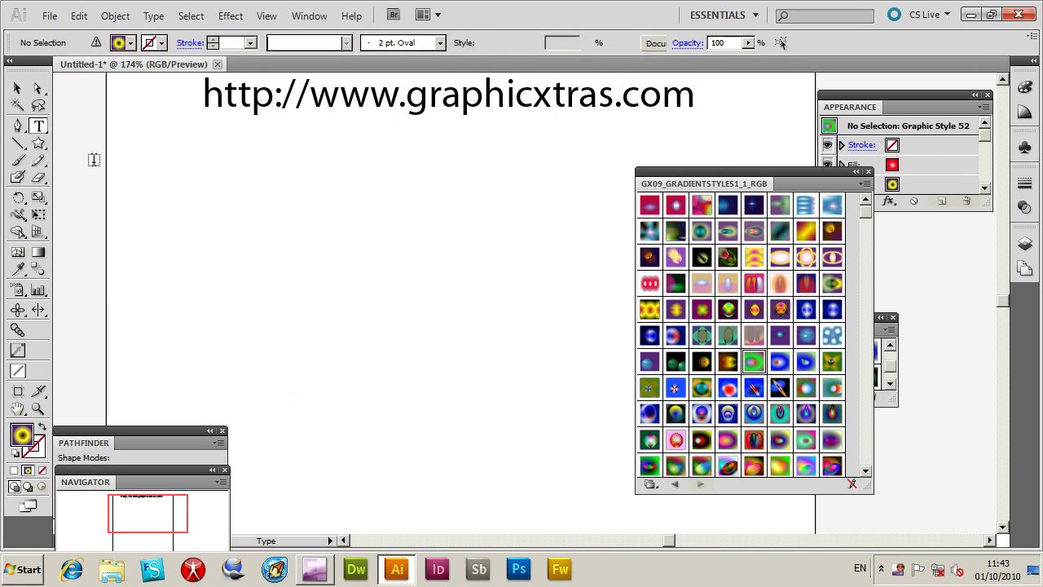
{"action": "left_click", "coordinate": [333, 318]}
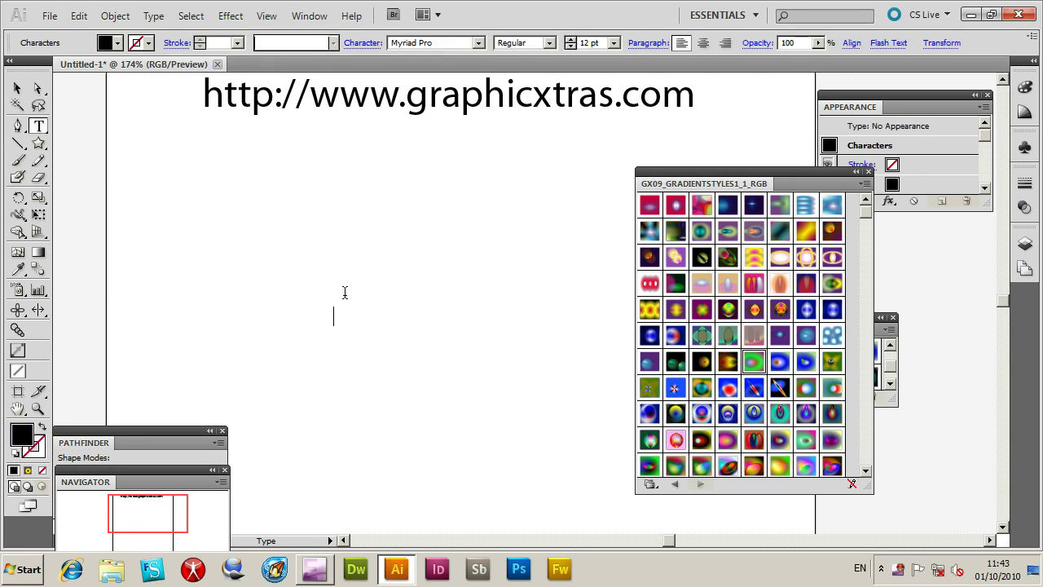
{"action": "left_click", "coordinate": [16, 88]}
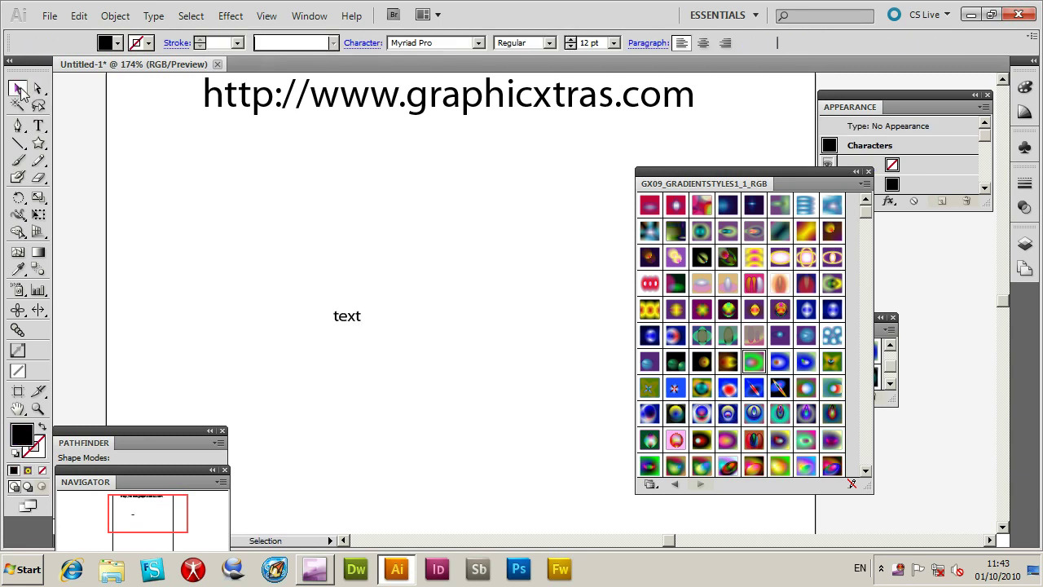
{"action": "left_click_drag", "start_coordinate": [359, 325], "coordinate": [644, 514]}
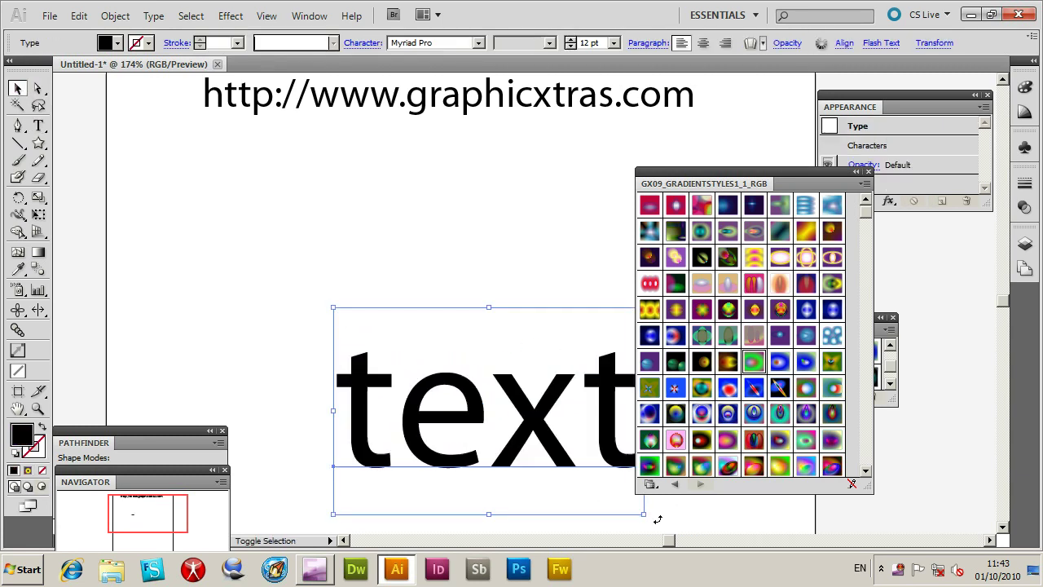
Step: Try blue-purple, black-brown and green ball styles on the text, ending on a dark gradient, then deselect
{"action": "left_click", "coordinate": [650, 363]}
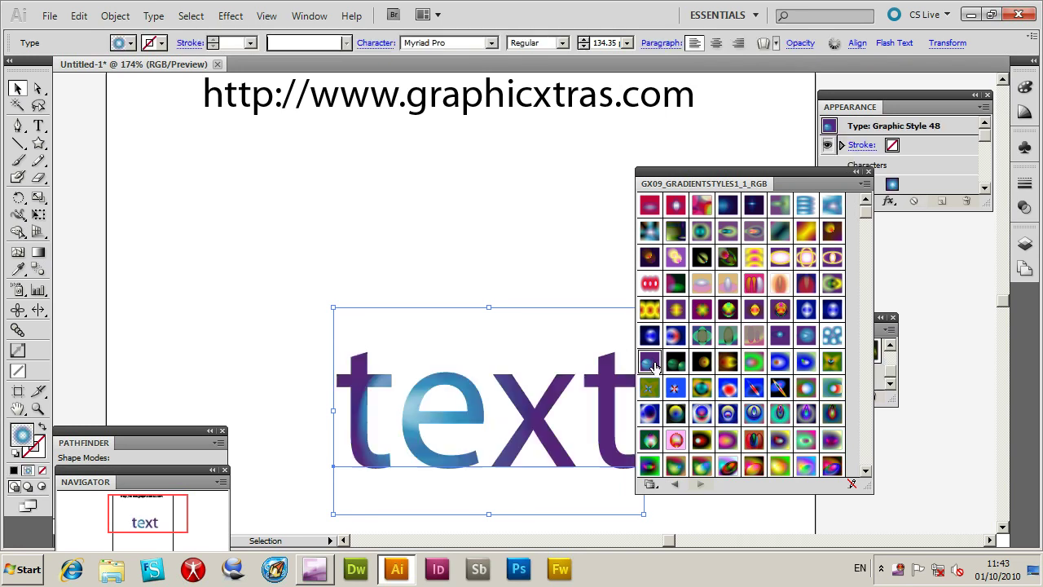
{"action": "left_click", "coordinate": [702, 361]}
{"action": "left_click", "coordinate": [727, 308]}
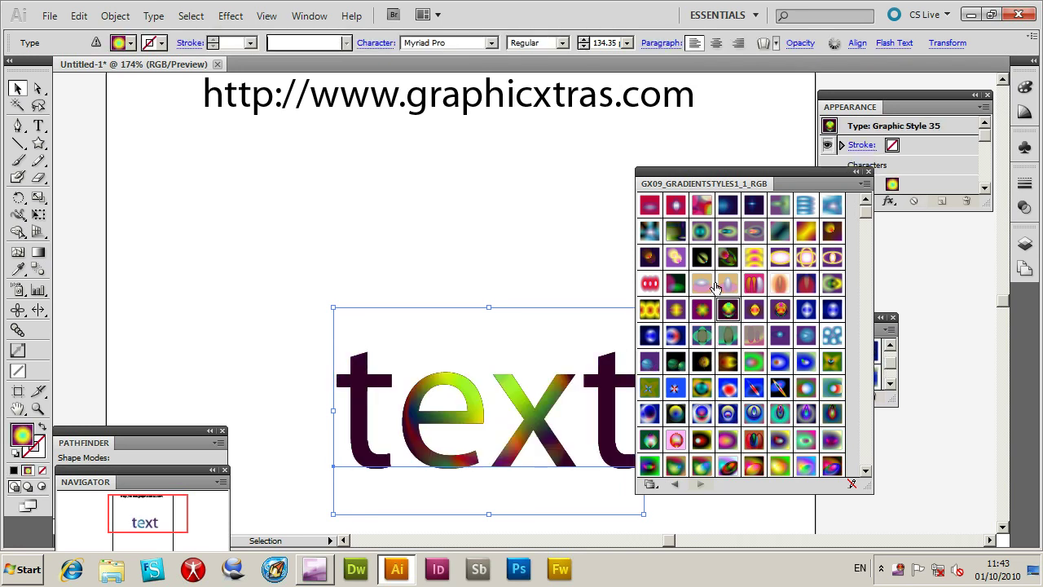
{"action": "left_click", "coordinate": [701, 258]}
{"action": "left_click", "coordinate": [489, 231]}
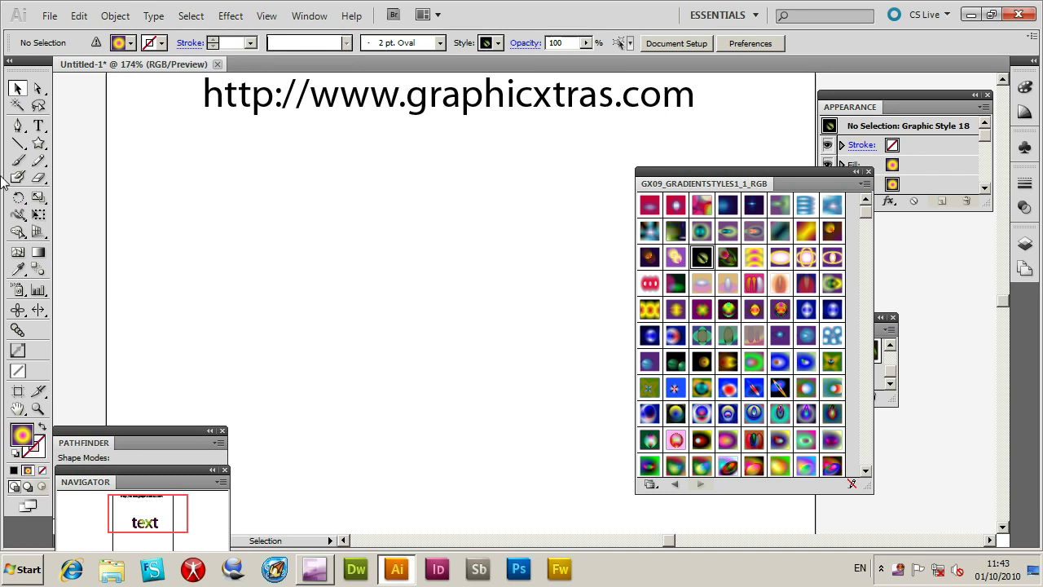
Step: Draw a large rectangle, apply Graphic Style 65, and select its upper fill for gradient editing
{"action": "left_click_drag", "start_coordinate": [39, 149], "coordinate": [78, 150]}
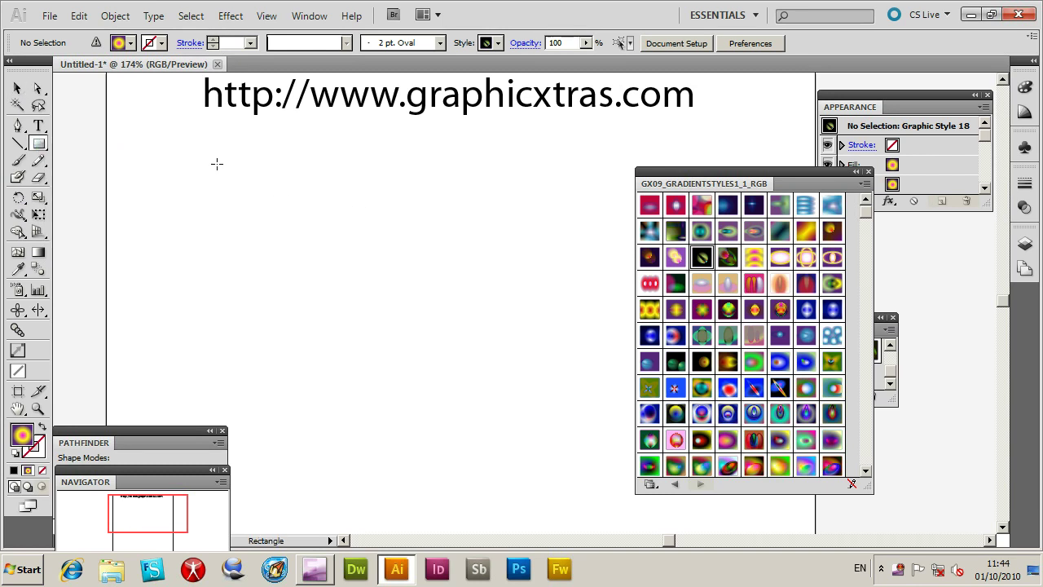
{"action": "left_click_drag", "start_coordinate": [210, 154], "coordinate": [620, 481]}
{"action": "left_click", "coordinate": [676, 413]}
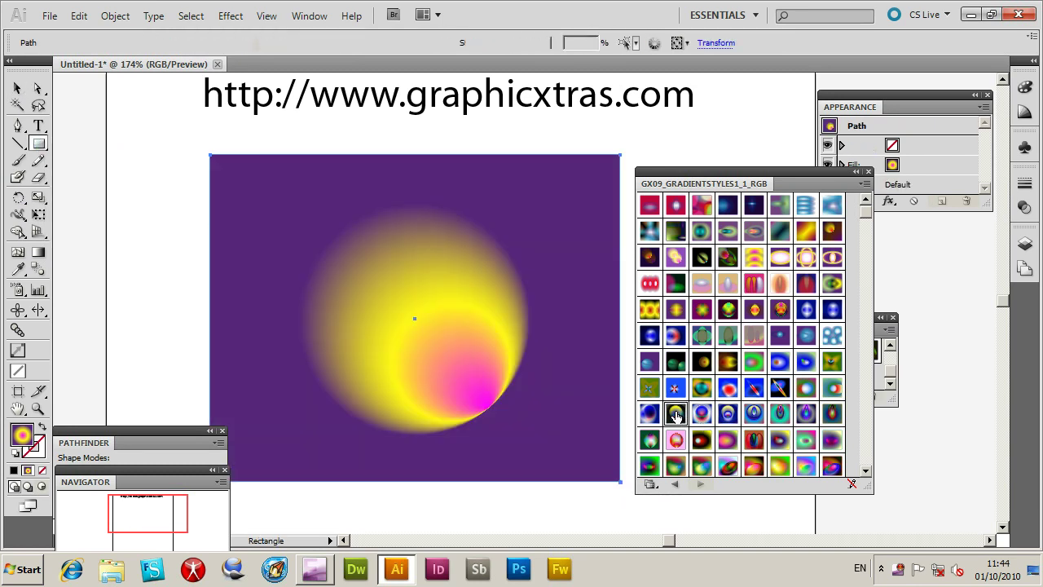
{"action": "left_click", "coordinate": [896, 166]}
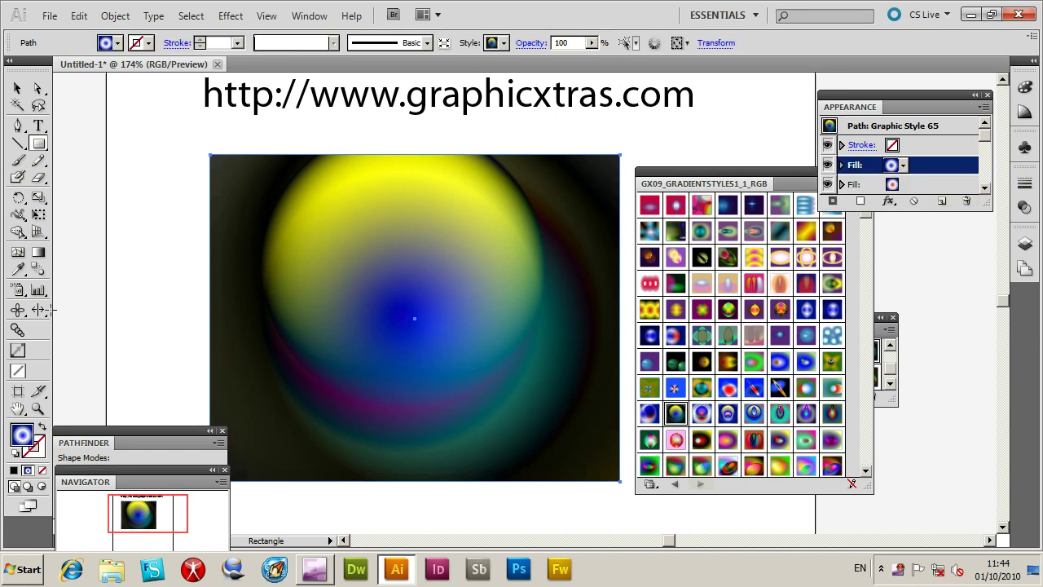
{"action": "left_click", "coordinate": [38, 252]}
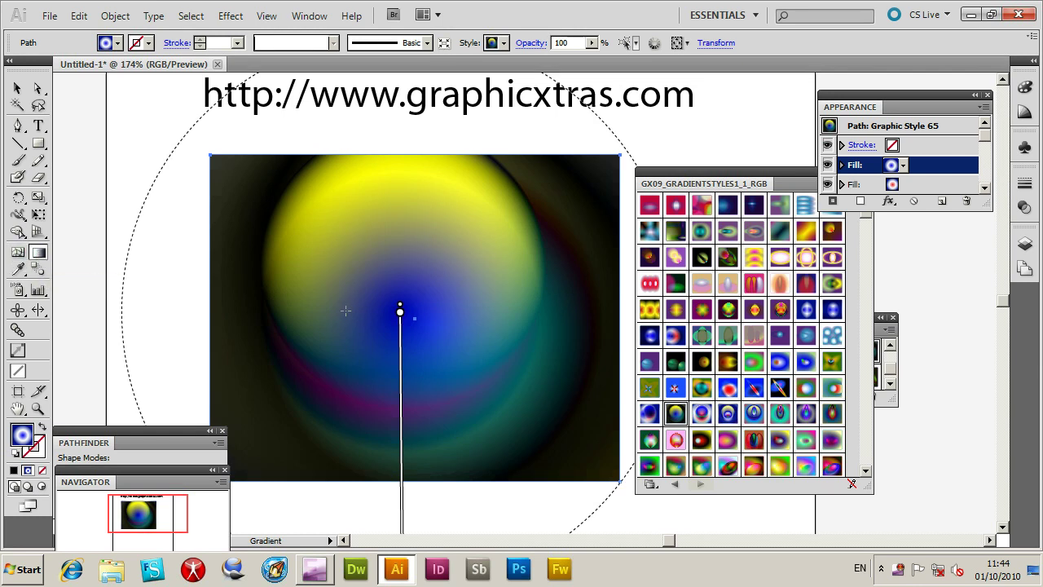
Step: Shift the first fill's gradient centre, then move the second fill's origin up-left and shorten its radius
{"action": "mouse_move", "coordinate": [399, 317]}
{"action": "mouse_move", "coordinate": [399, 315]}
{"action": "left_mouse_down"}
{"action": "mouse_move", "coordinate": [306, 242]}
{"action": "mouse_move", "coordinate": [403, 238]}
{"action": "mouse_move", "coordinate": [426, 305]}
{"action": "mouse_move", "coordinate": [390, 316]}
{"action": "left_mouse_up"}
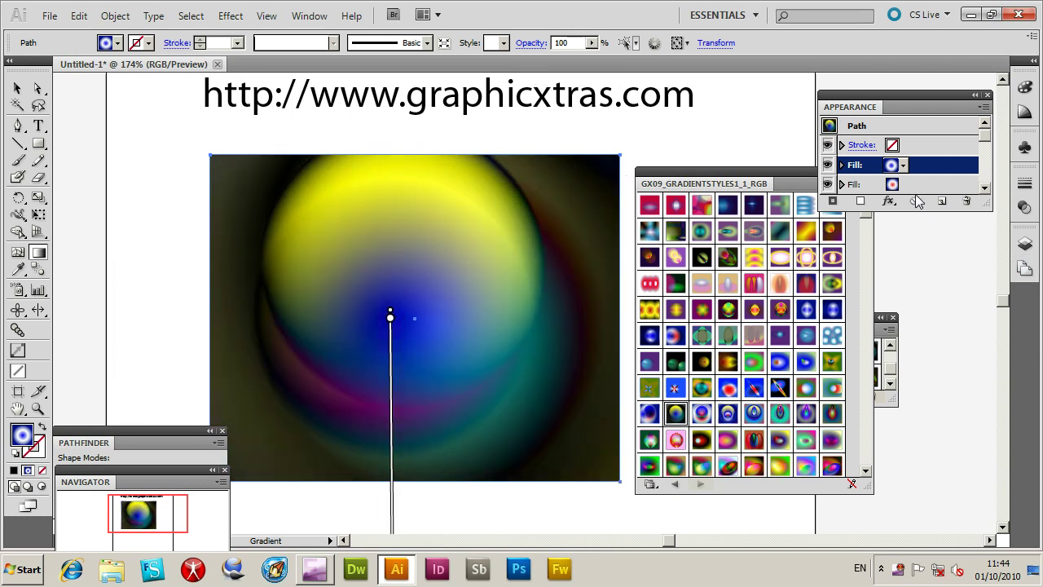
{"action": "left_click", "coordinate": [904, 185]}
{"action": "mouse_move", "coordinate": [471, 327]}
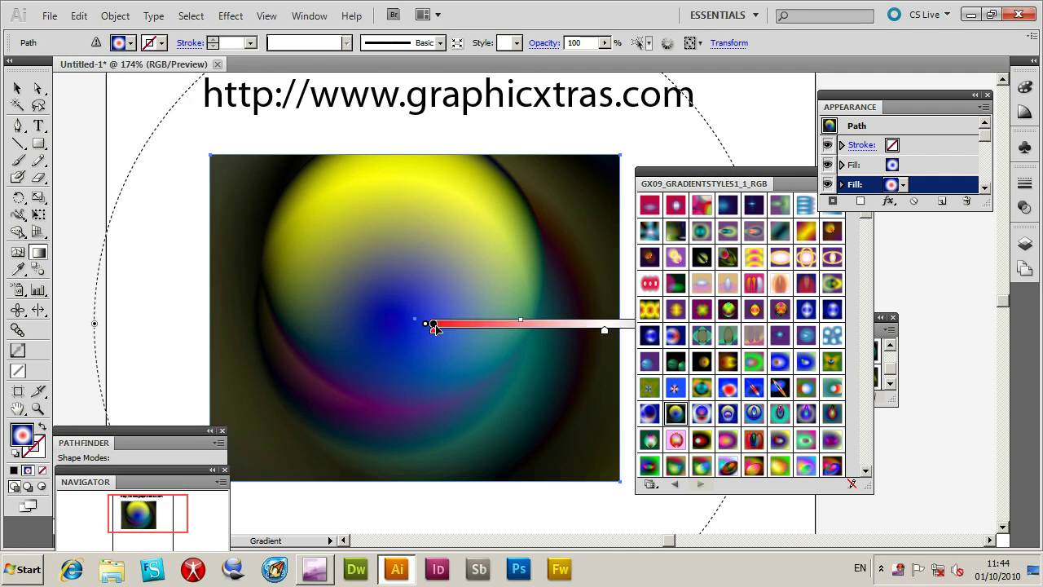
{"action": "mouse_move", "coordinate": [435, 328]}
{"action": "left_mouse_down"}
{"action": "mouse_move", "coordinate": [324, 277]}
{"action": "mouse_move", "coordinate": [287, 281]}
{"action": "left_mouse_up"}
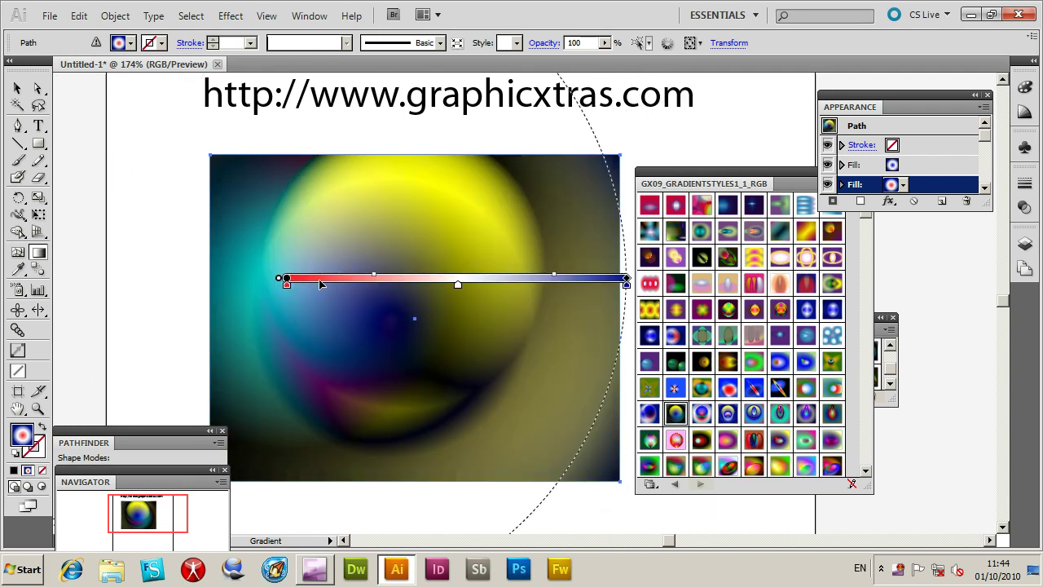
{"action": "left_click_drag", "start_coordinate": [627, 278], "coordinate": [512, 278]}
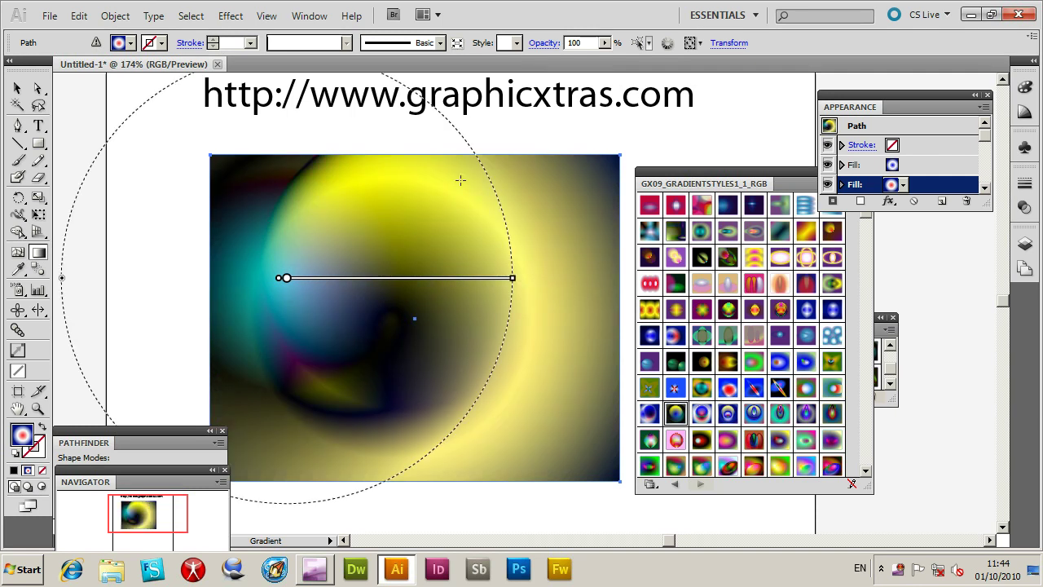
Step: Move the second gradient's centre down-right, squash it into a flat ellipse, and rotate it down-right
{"action": "mouse_move", "coordinate": [294, 275]}
{"action": "left_click_drag", "start_coordinate": [285, 277], "coordinate": [358, 343]}
{"action": "left_click_drag", "start_coordinate": [359, 120], "coordinate": [377, 310]}
{"action": "mouse_move", "coordinate": [359, 249]}
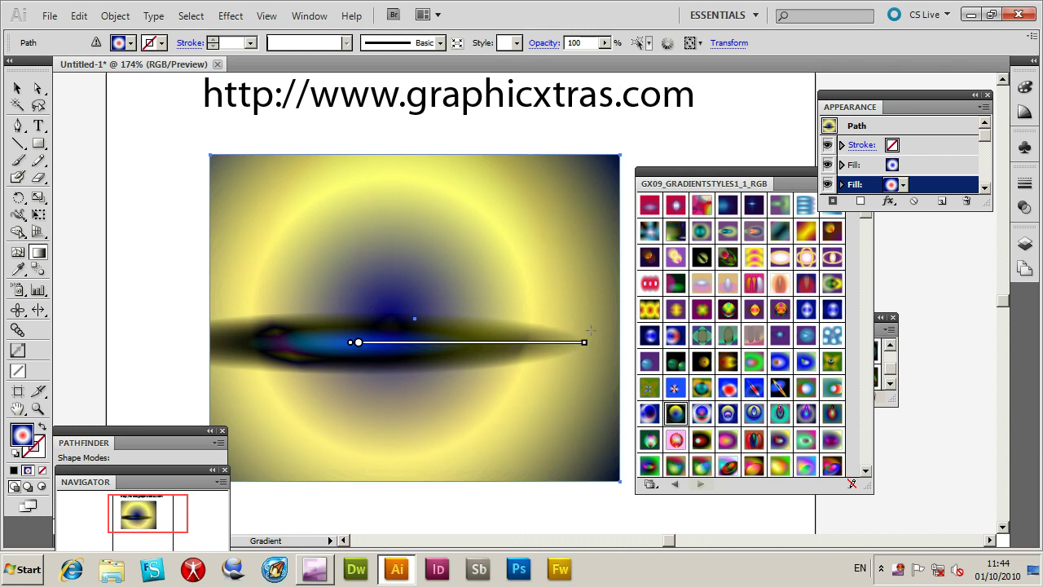
{"action": "left_click_drag", "start_coordinate": [588, 346], "coordinate": [521, 460]}
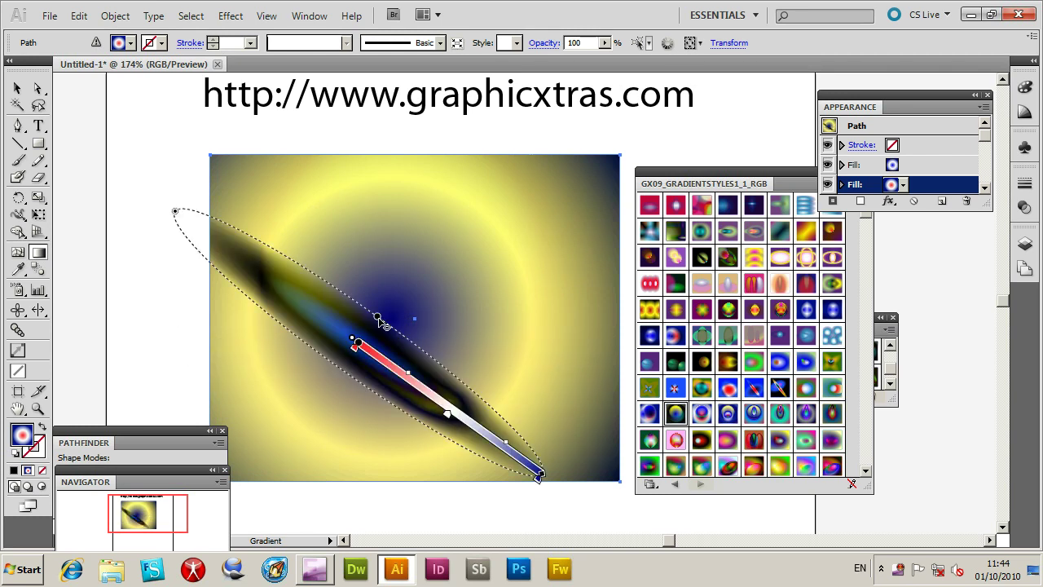
Step: Widen, recentre and squash the radial gradient into a narrow diagonal ellipse, then select the top fill
{"action": "left_click_drag", "start_coordinate": [380, 319], "coordinate": [454, 210]}
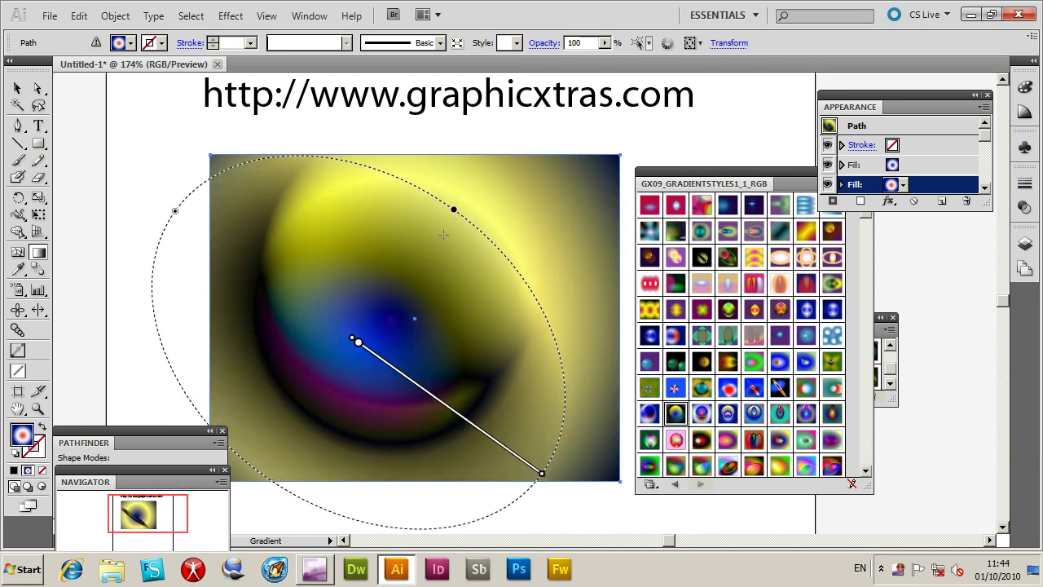
{"action": "mouse_move", "coordinate": [357, 340]}
{"action": "left_mouse_down"}
{"action": "mouse_move", "coordinate": [399, 323]}
{"action": "mouse_move", "coordinate": [435, 363]}
{"action": "mouse_move", "coordinate": [483, 384]}
{"action": "mouse_move", "coordinate": [557, 442]}
{"action": "left_mouse_up"}
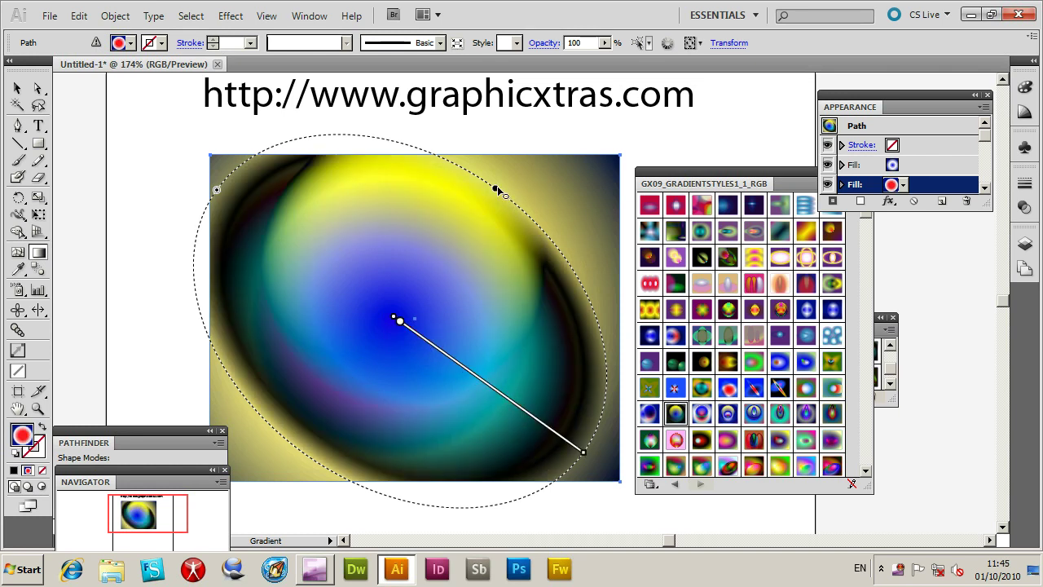
{"action": "mouse_move", "coordinate": [495, 189]}
{"action": "left_mouse_down"}
{"action": "mouse_move", "coordinate": [546, 163]}
{"action": "mouse_move", "coordinate": [466, 225]}
{"action": "mouse_move", "coordinate": [445, 258]}
{"action": "mouse_move", "coordinate": [429, 244]}
{"action": "left_mouse_up"}
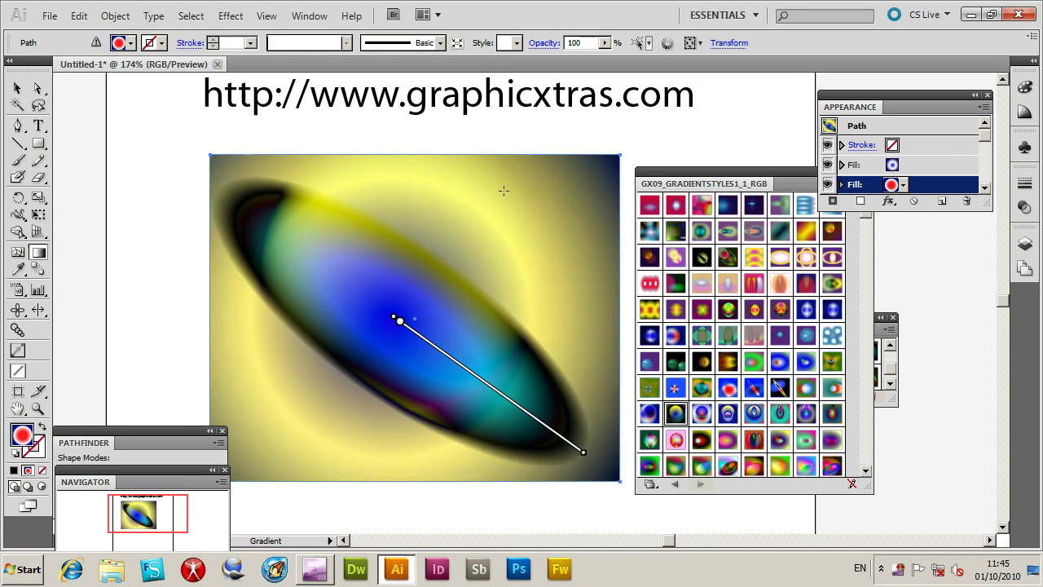
{"action": "left_click", "coordinate": [897, 164]}
Step: Drag the top fill's gradient up-right and diagonal, shrinking the blue centre to a right-edge spot
{"action": "left_click_drag", "start_coordinate": [389, 318], "coordinate": [517, 243]}
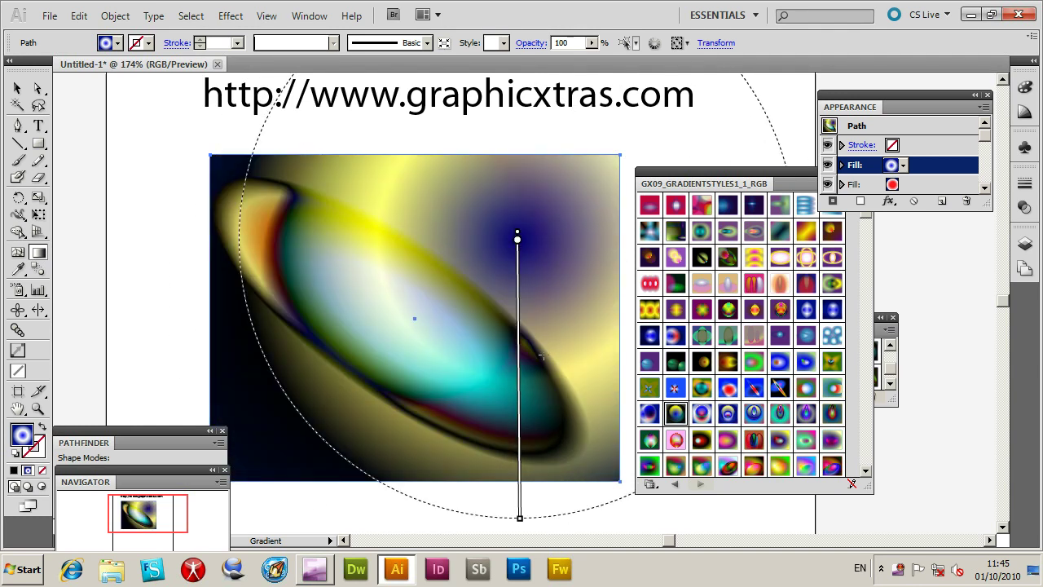
{"action": "mouse_move", "coordinate": [519, 518]}
{"action": "left_mouse_down"}
{"action": "mouse_move", "coordinate": [435, 503]}
{"action": "mouse_move", "coordinate": [261, 345]}
{"action": "left_mouse_up"}
{"action": "mouse_move", "coordinate": [526, 241]}
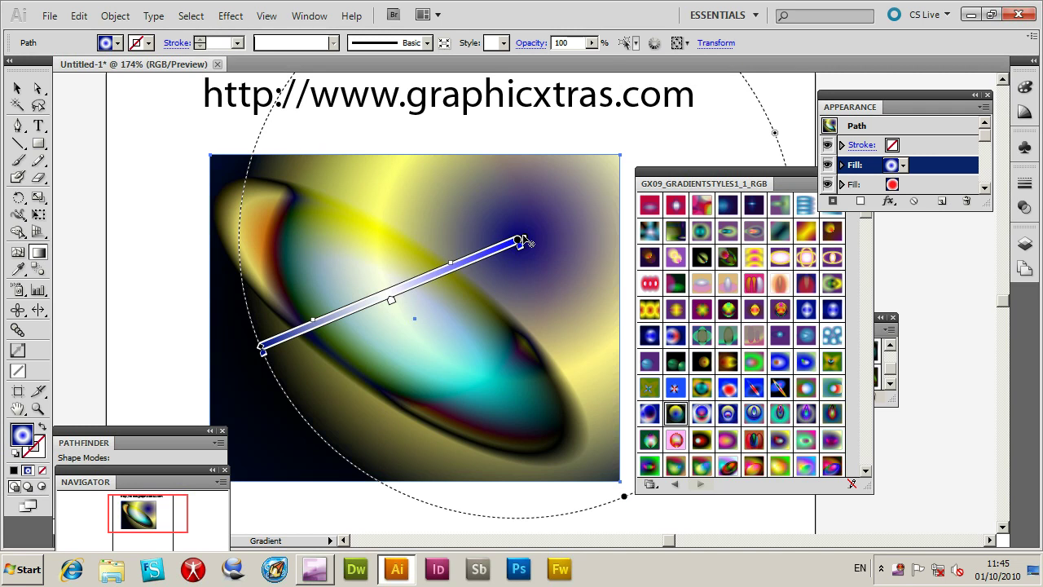
{"action": "mouse_move", "coordinate": [525, 240]}
{"action": "left_mouse_down"}
{"action": "mouse_move", "coordinate": [411, 281]}
{"action": "mouse_move", "coordinate": [418, 349]}
{"action": "mouse_move", "coordinate": [512, 400]}
{"action": "mouse_move", "coordinate": [568, 398]}
{"action": "mouse_move", "coordinate": [599, 352]}
{"action": "left_mouse_up"}
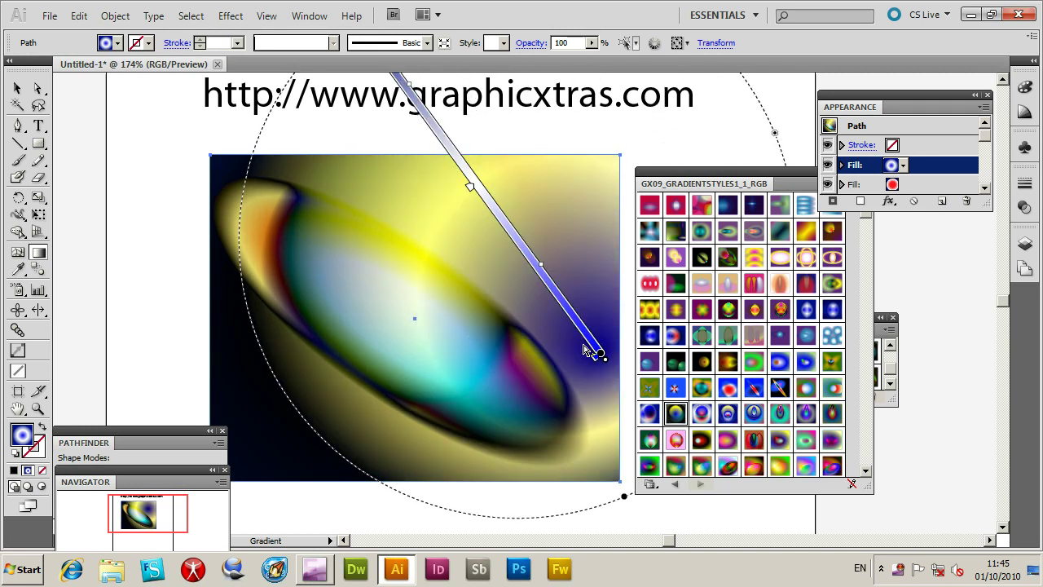
{"action": "mouse_move", "coordinate": [540, 265]}
{"action": "left_mouse_down"}
{"action": "mouse_move", "coordinate": [526, 284]}
{"action": "mouse_move", "coordinate": [579, 297]}
{"action": "left_mouse_up"}
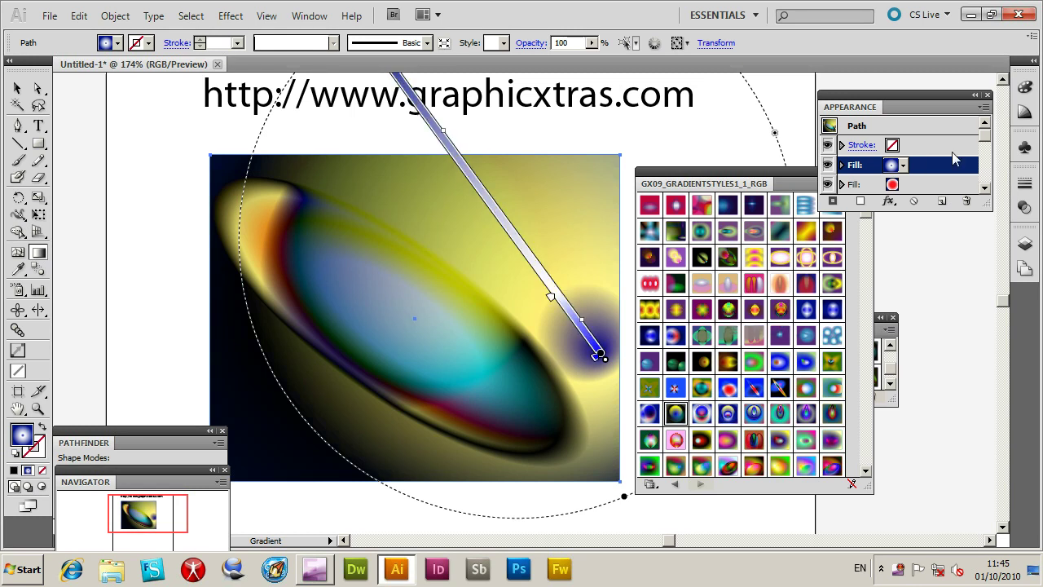
{"action": "left_click", "coordinate": [982, 114]}
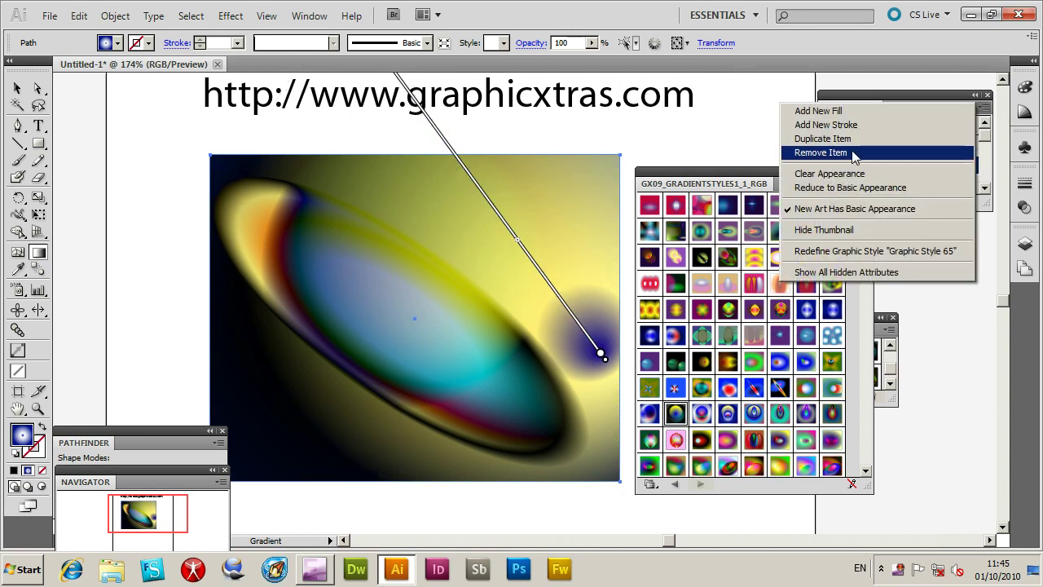
Step: Duplicate the gradient fill and redraw the copy so its radial spot sits lower right
{"action": "left_click", "coordinate": [828, 140]}
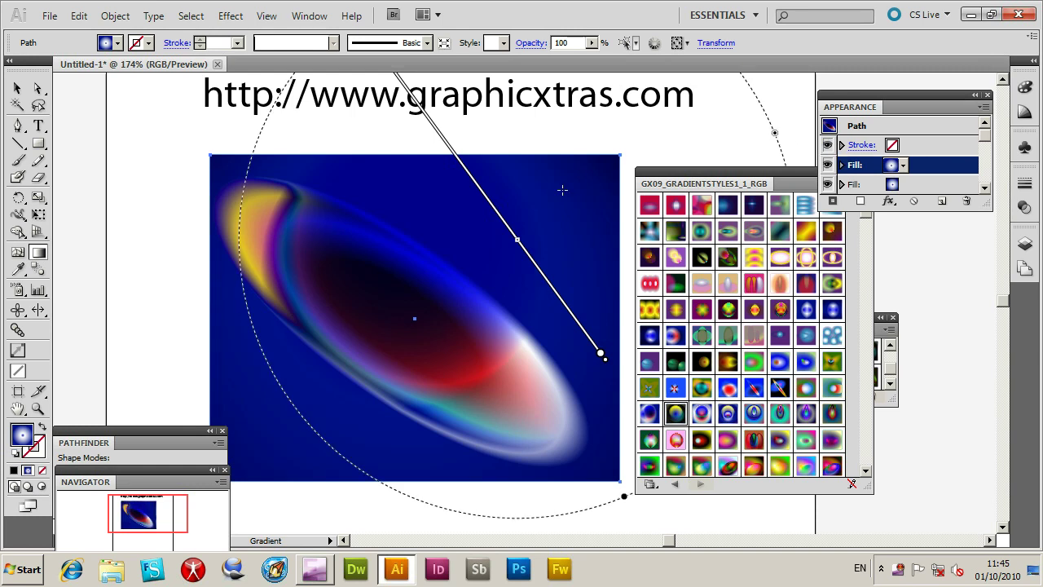
{"action": "mouse_move", "coordinate": [500, 256]}
{"action": "left_mouse_down"}
{"action": "mouse_move", "coordinate": [424, 302]}
{"action": "mouse_move", "coordinate": [407, 330]}
{"action": "mouse_move", "coordinate": [437, 302]}
{"action": "left_mouse_up"}
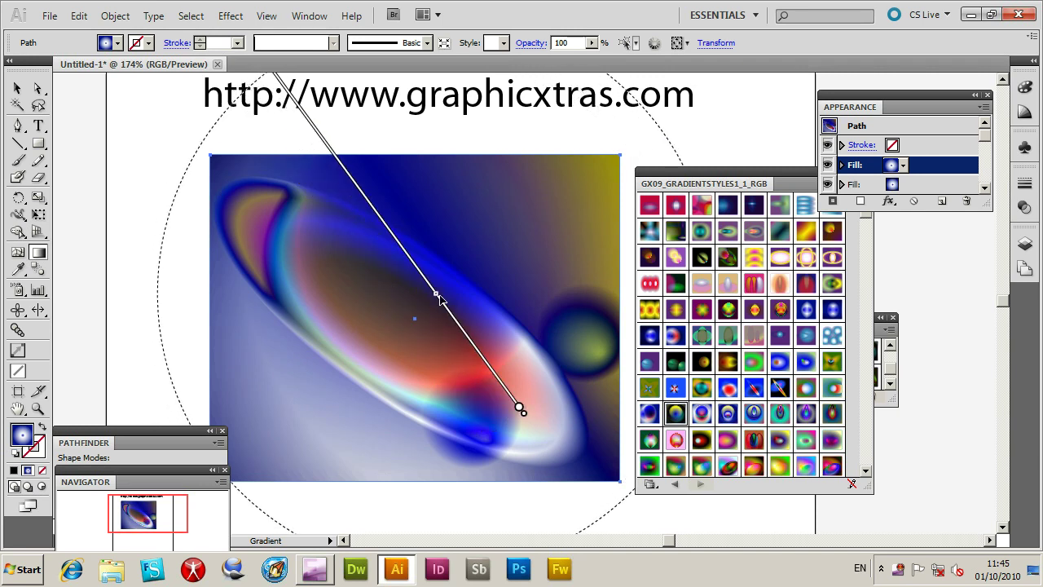
{"action": "mouse_move", "coordinate": [523, 411]}
{"action": "left_mouse_down"}
{"action": "mouse_move", "coordinate": [540, 333]}
{"action": "mouse_move", "coordinate": [677, 193]}
{"action": "mouse_move", "coordinate": [644, 199]}
{"action": "mouse_move", "coordinate": [676, 149]}
{"action": "left_mouse_up"}
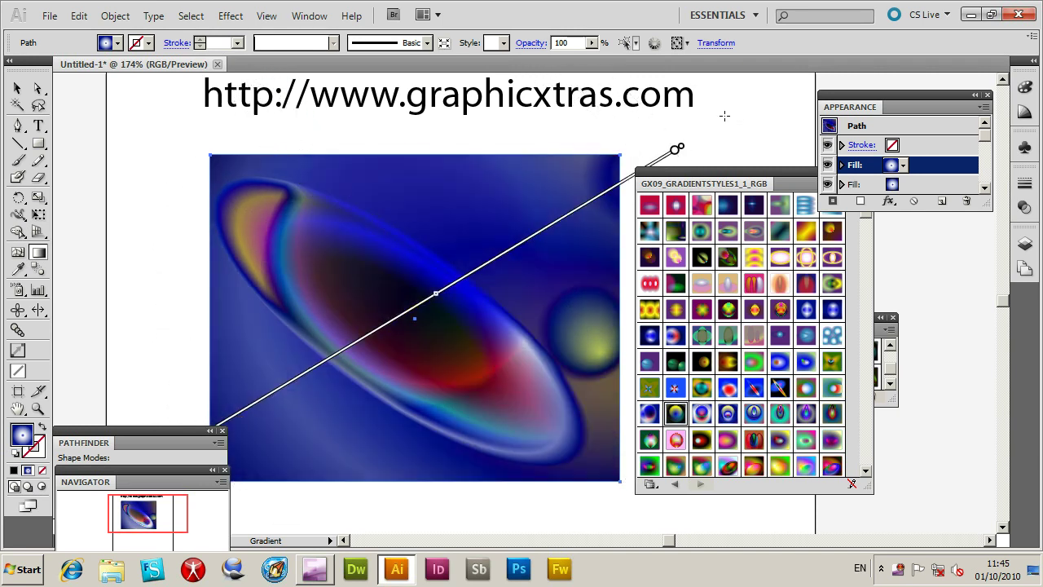
{"action": "left_click_drag", "start_coordinate": [414, 319], "coordinate": [495, 405]}
{"action": "left_click_drag", "start_coordinate": [415, 318], "coordinate": [314, 359]}
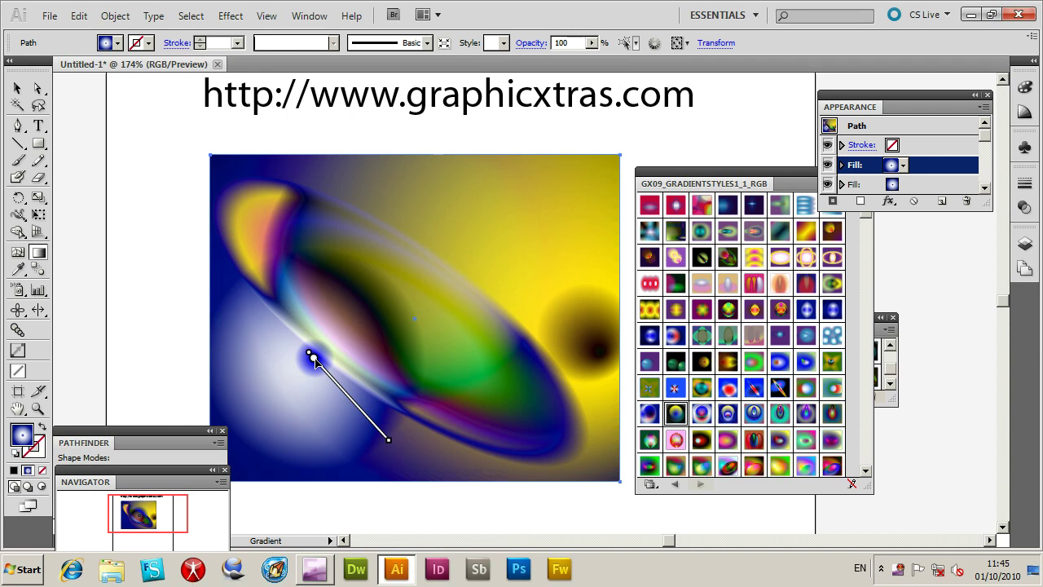
{"action": "mouse_move", "coordinate": [313, 357]}
{"action": "left_mouse_down"}
{"action": "mouse_move", "coordinate": [506, 213]}
{"action": "mouse_move", "coordinate": [504, 383]}
{"action": "left_mouse_up"}
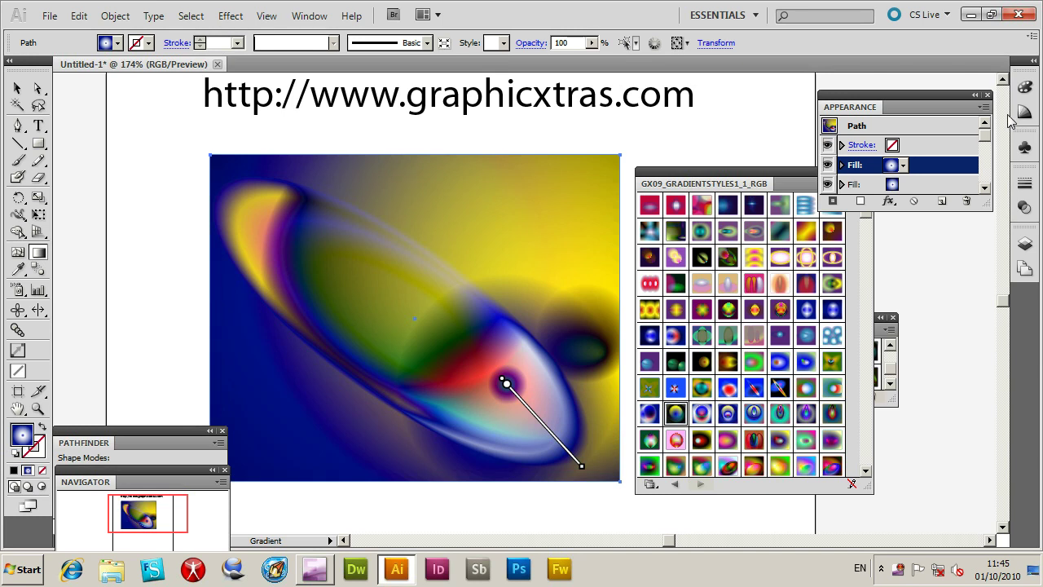
Step: Move the gradient styles library left and drag the document's Graphic Styles panel over it
{"action": "left_click", "coordinate": [984, 107]}
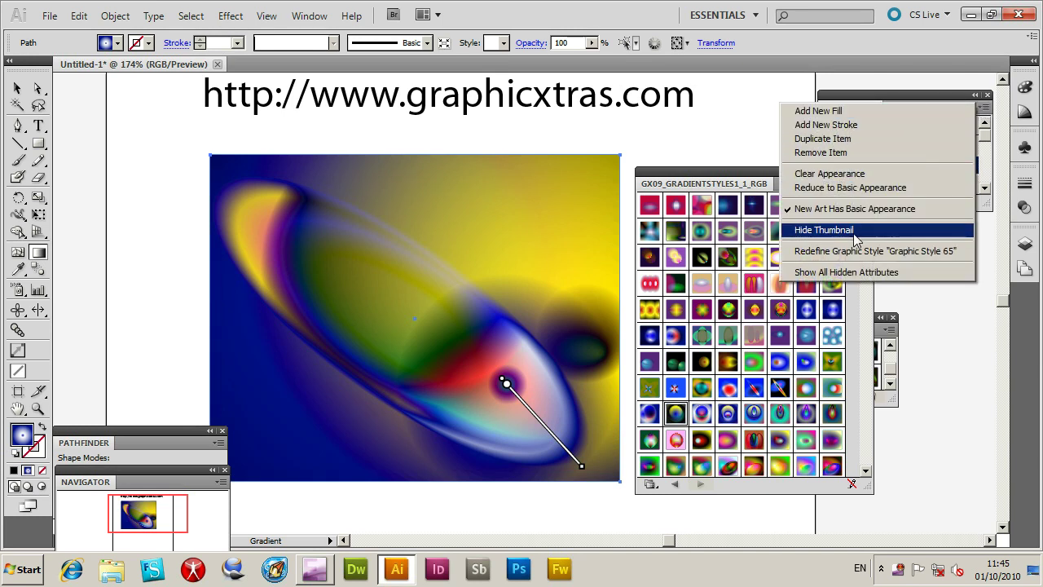
{"action": "left_click", "coordinate": [757, 117]}
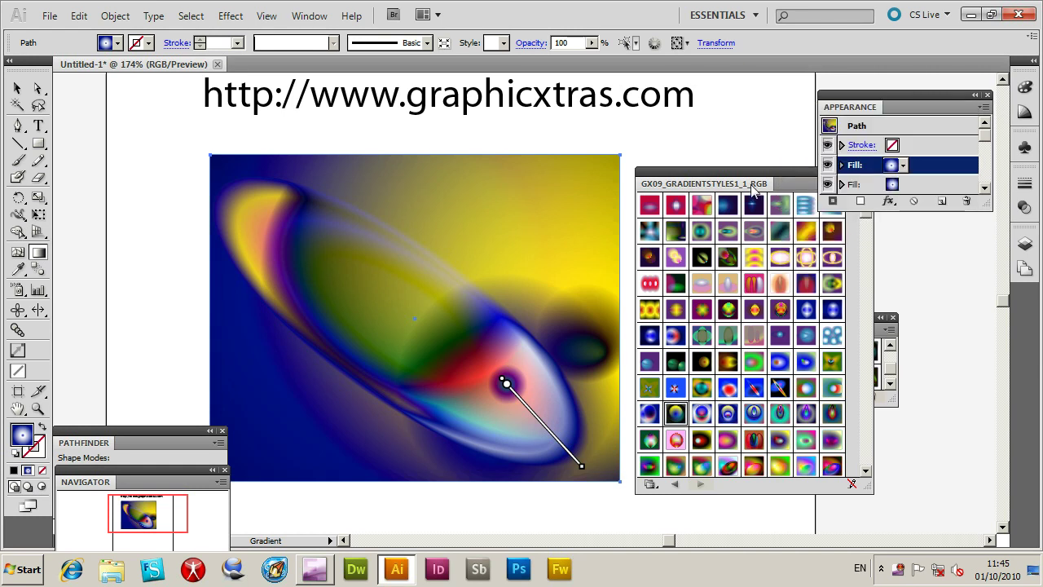
{"action": "left_click_drag", "start_coordinate": [753, 189], "coordinate": [661, 181]}
{"action": "left_click", "coordinate": [771, 177]}
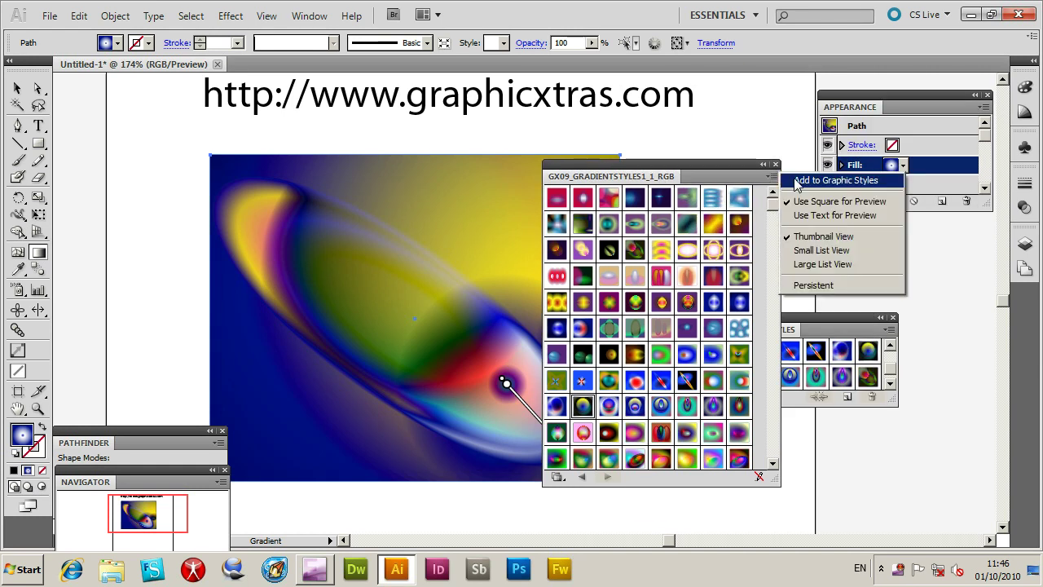
{"action": "left_click", "coordinate": [790, 332]}
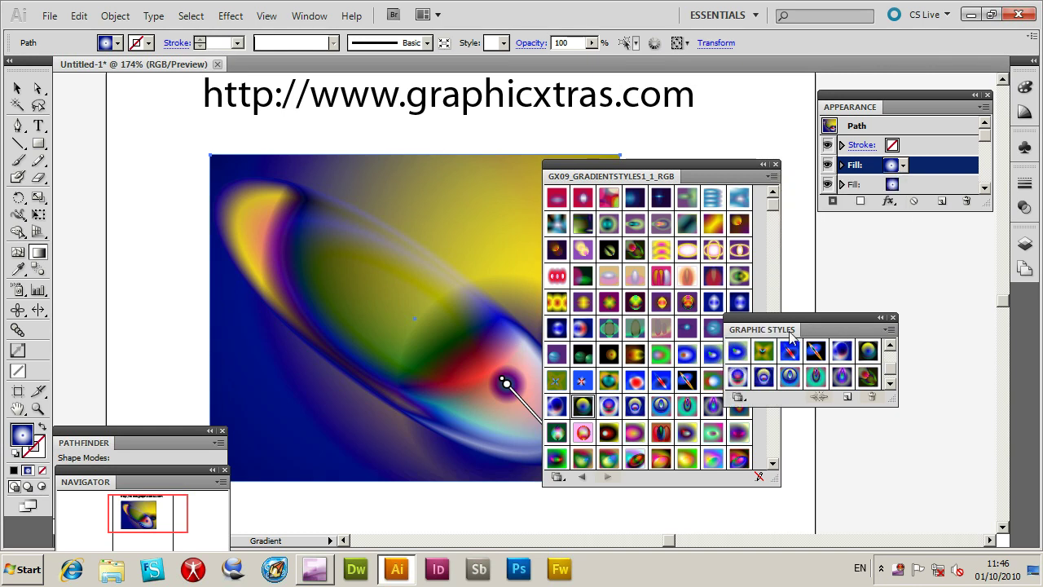
{"action": "left_click_drag", "start_coordinate": [777, 332], "coordinate": [585, 150]}
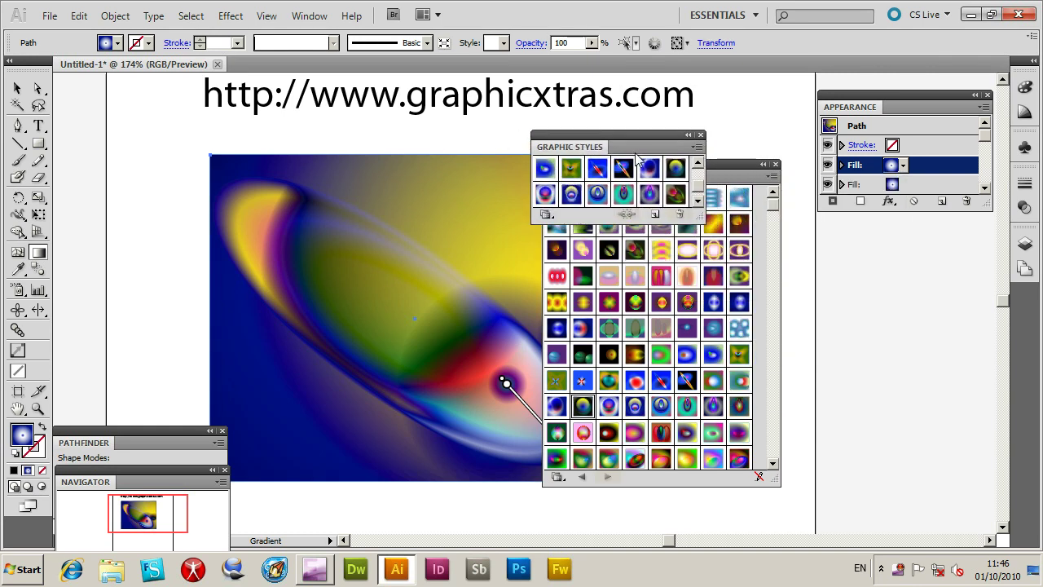
{"action": "left_click", "coordinate": [697, 147]}
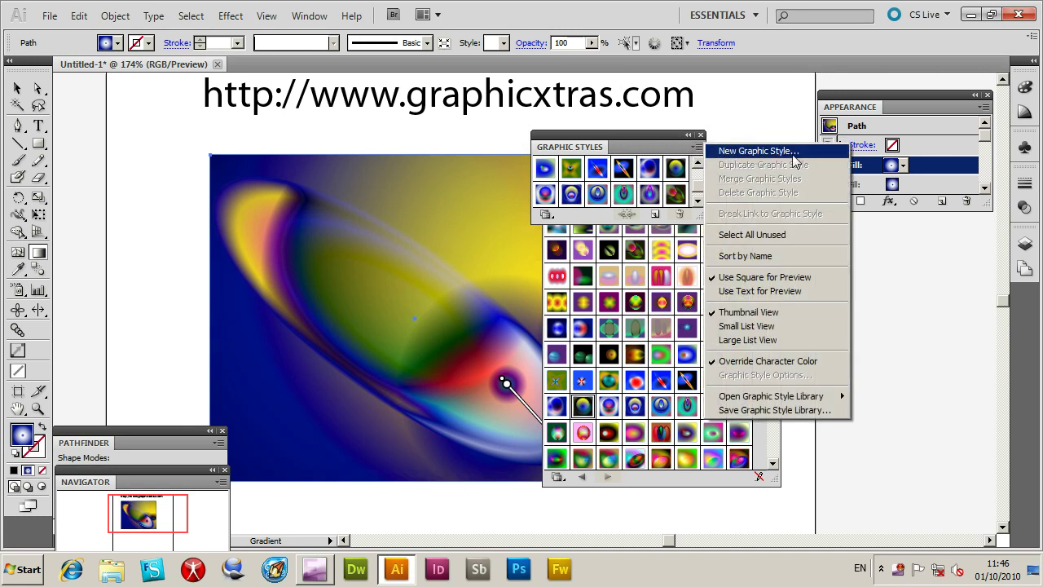
Step: Save the rectangle's multi-fill look as a new style with the default name 'Graphic Style'
{"action": "left_click", "coordinate": [757, 151]}
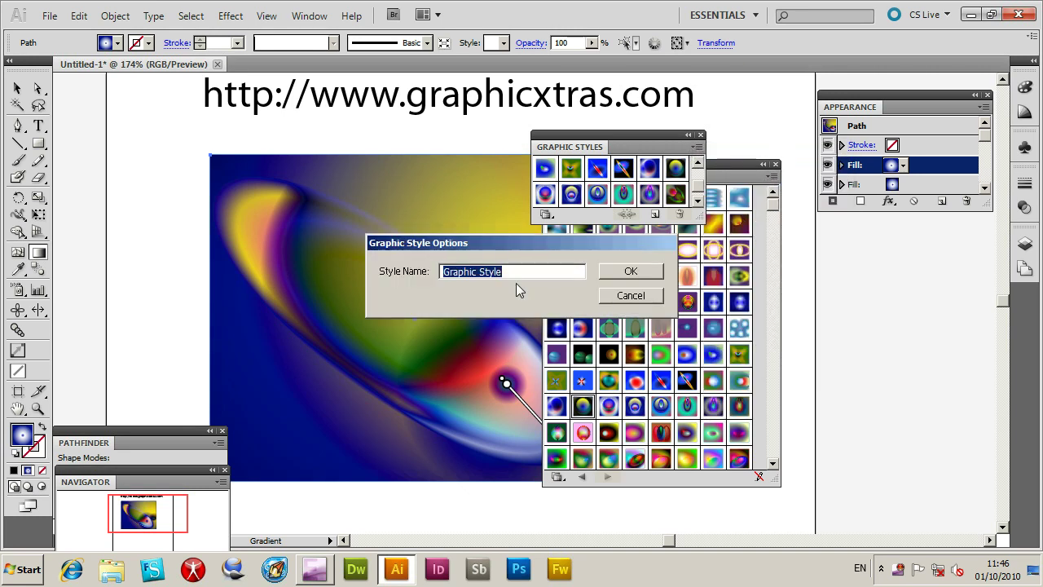
{"action": "left_click", "coordinate": [651, 278]}
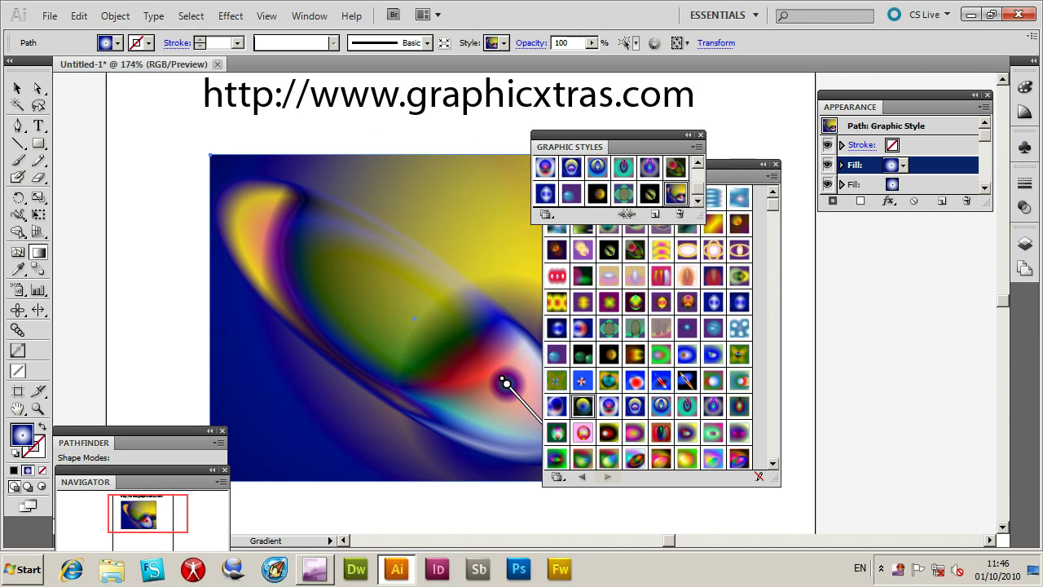
{"action": "left_click", "coordinate": [16, 88]}
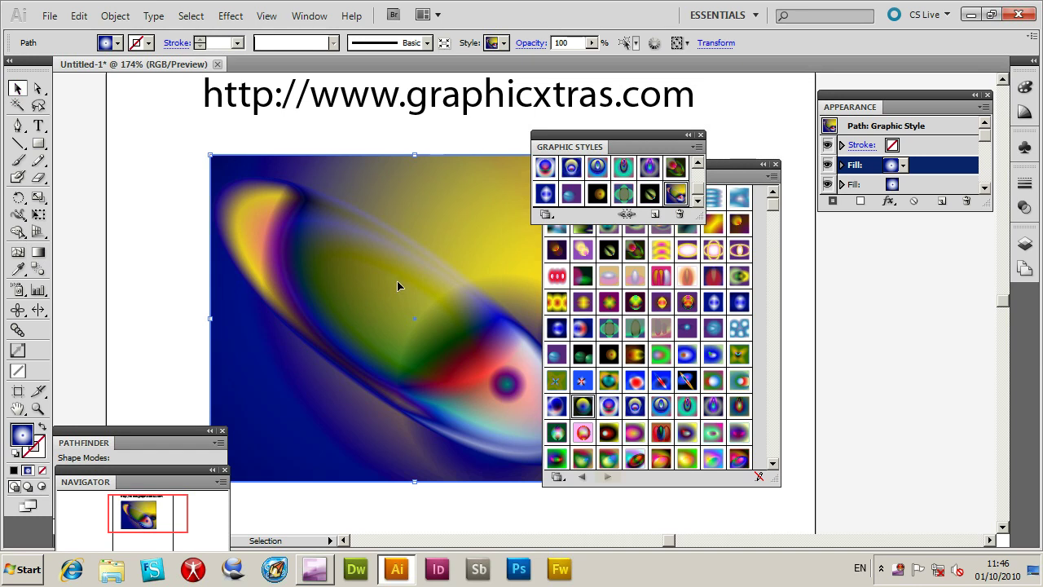
Step: Delete the rectangle, draw a circle styled with 'Graphic Style', then delete the circle
{"action": "key", "text": "Delete"}
{"action": "left_click_drag", "start_coordinate": [37, 143], "coordinate": [96, 180]}
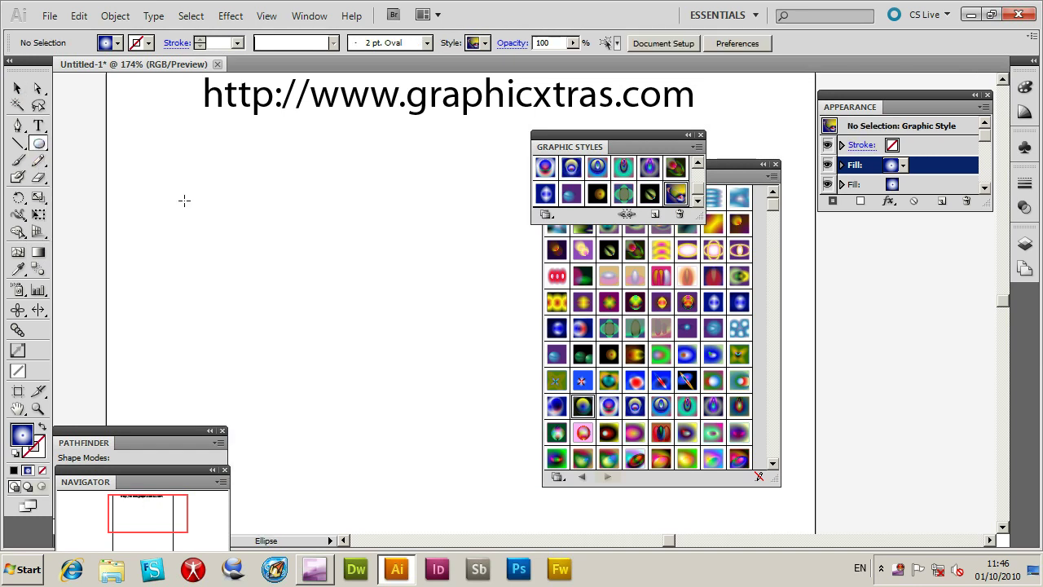
{"action": "left_click_drag", "start_coordinate": [196, 153], "coordinate": [528, 470]}
{"action": "left_click", "coordinate": [677, 194]}
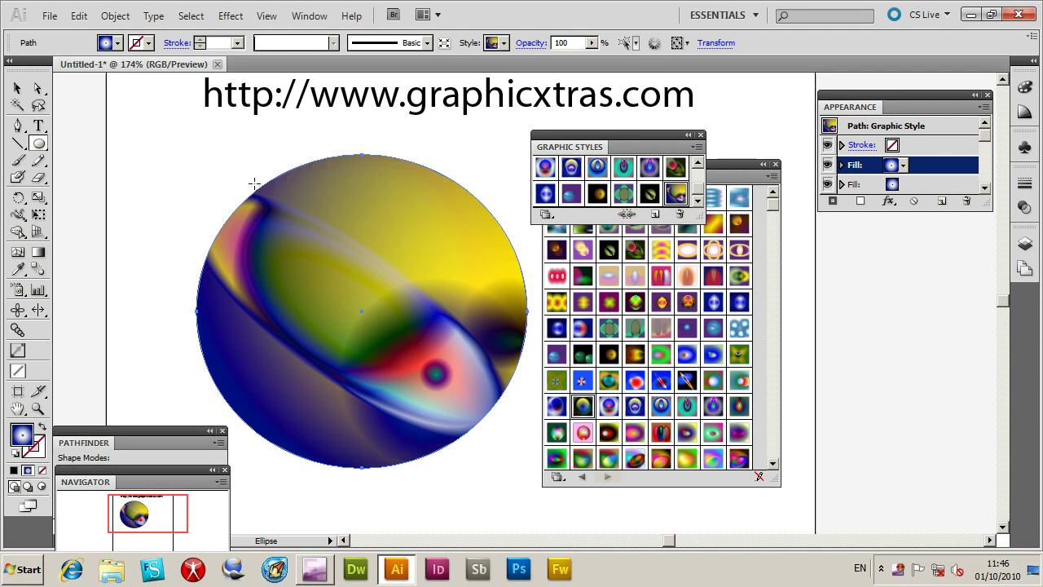
{"action": "key", "text": "Delete"}
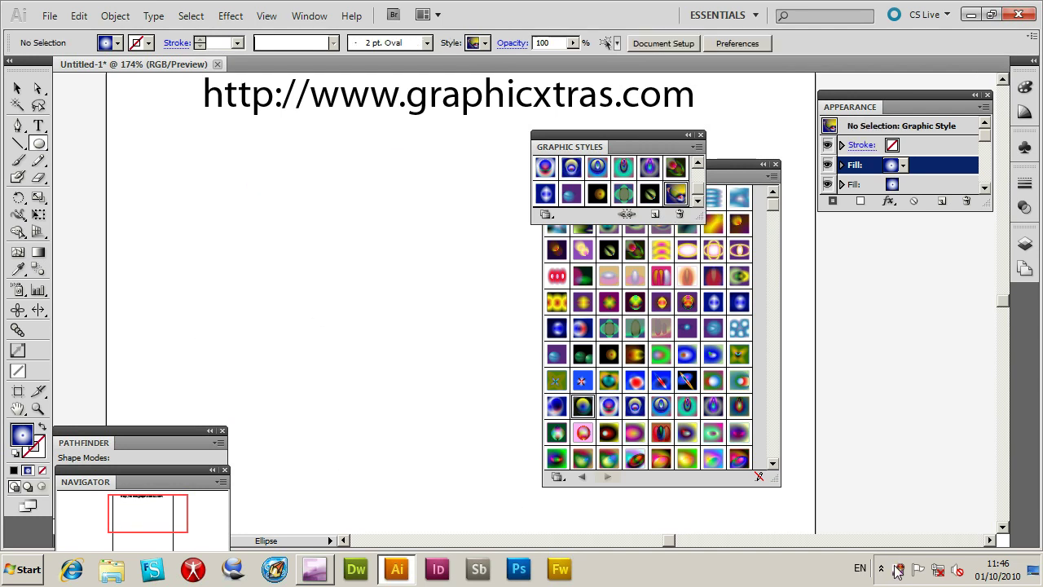